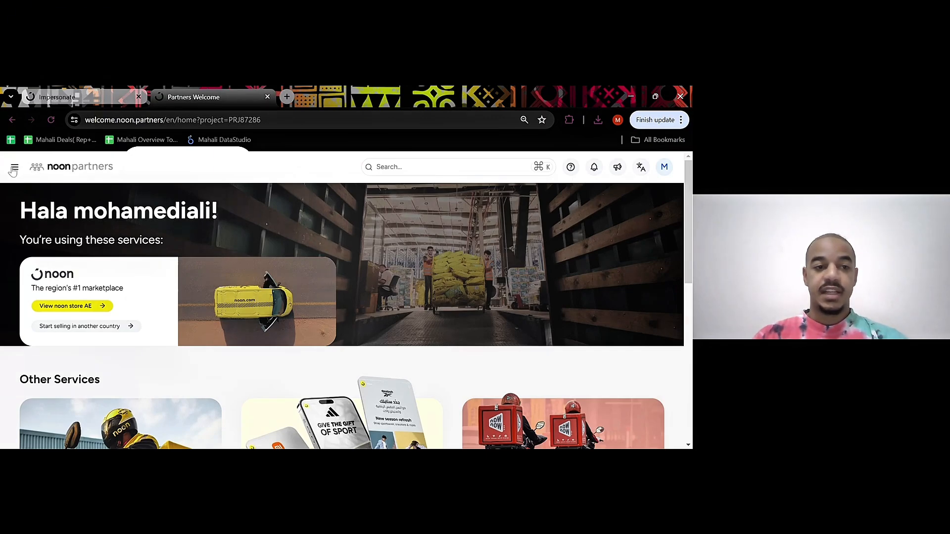
Open the Ad Manager from the Ads section of the noon.com service
{"action": "left_click", "coordinate": [15, 169]}
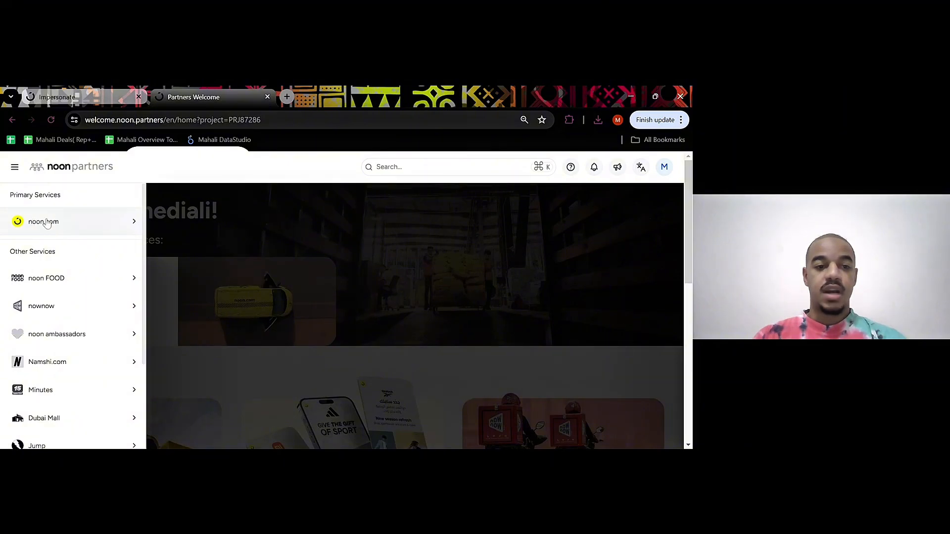
{"action": "left_click", "coordinate": [65, 224]}
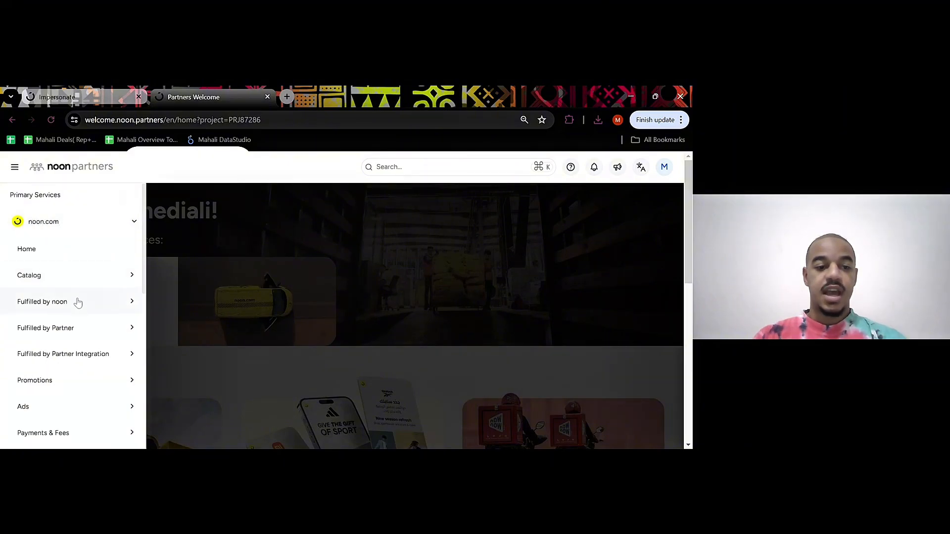
{"action": "left_click", "coordinate": [43, 413]}
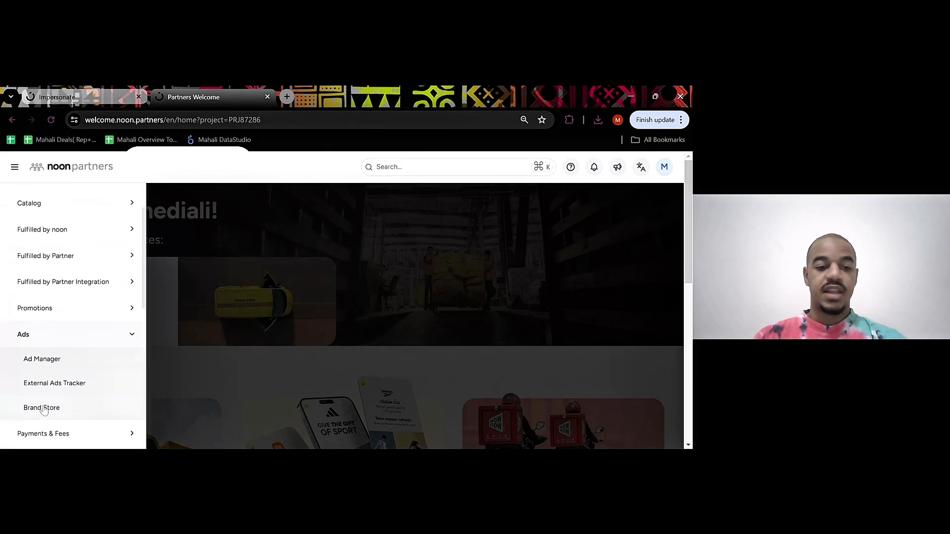
{"action": "left_click", "coordinate": [63, 364]}
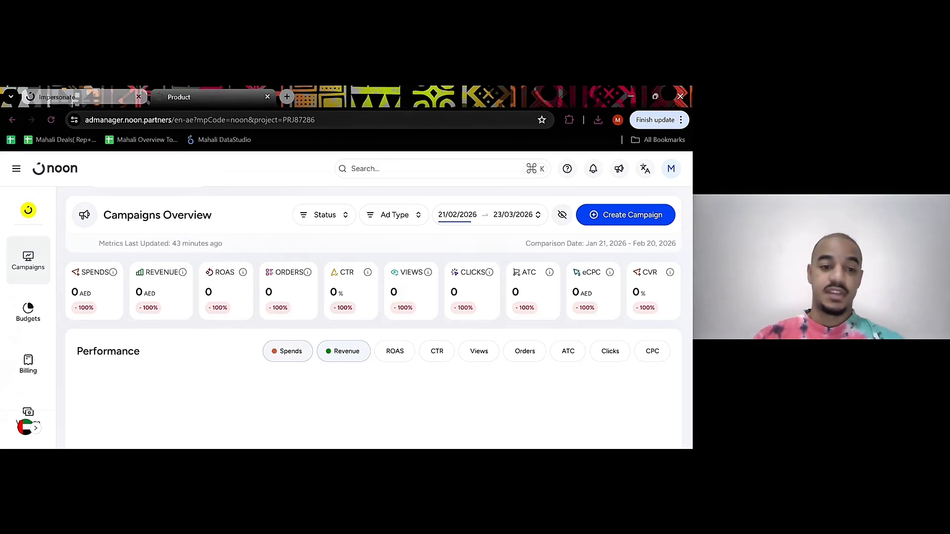
Check the promo credits available for Product Ads and Brand Ads in the billing area
{"action": "left_click", "coordinate": [27, 361]}
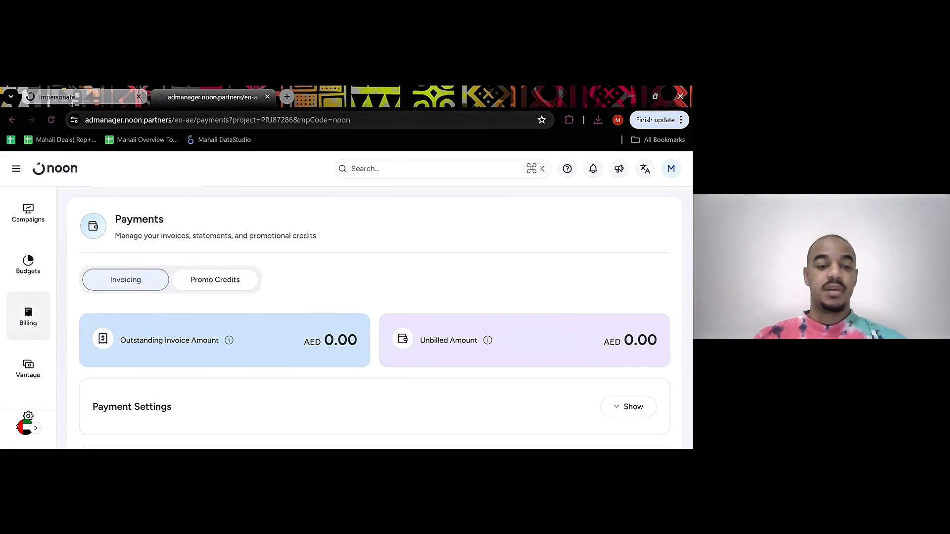
{"action": "left_click", "coordinate": [232, 286]}
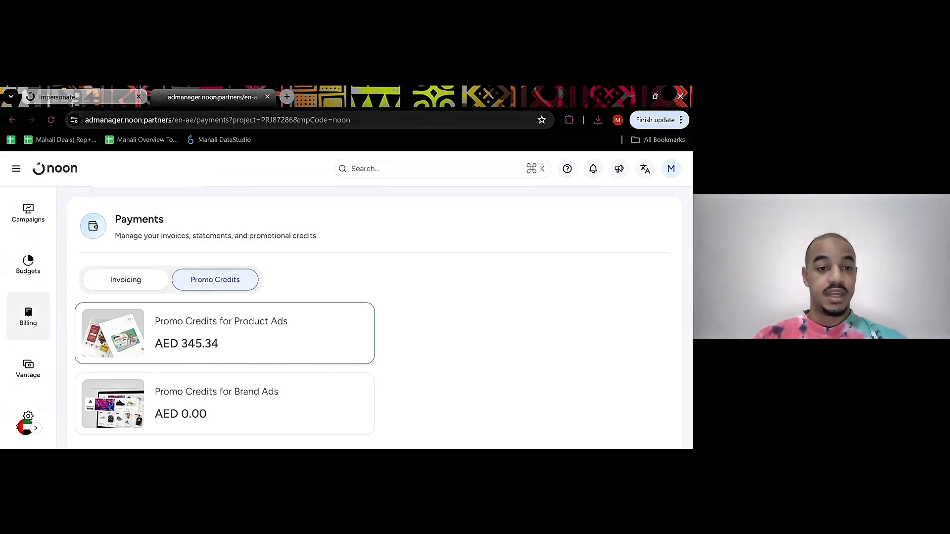
Return to the campaigns overview and start a new campaign of the Product Ads type
{"action": "left_click", "coordinate": [28, 212]}
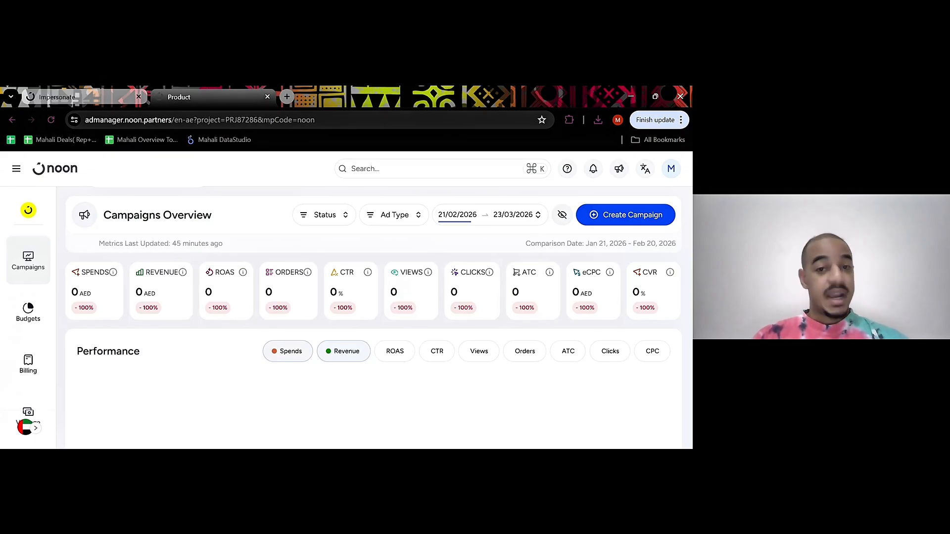
{"action": "left_click", "coordinate": [628, 216]}
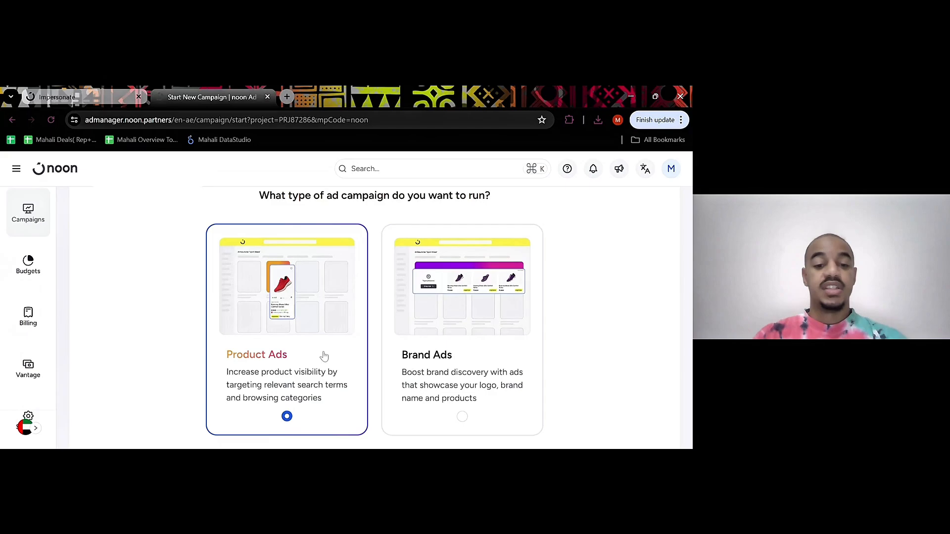
{"action": "scroll", "coordinate": [244, 318], "scroll_direction": "down", "scroll_amount": 2}
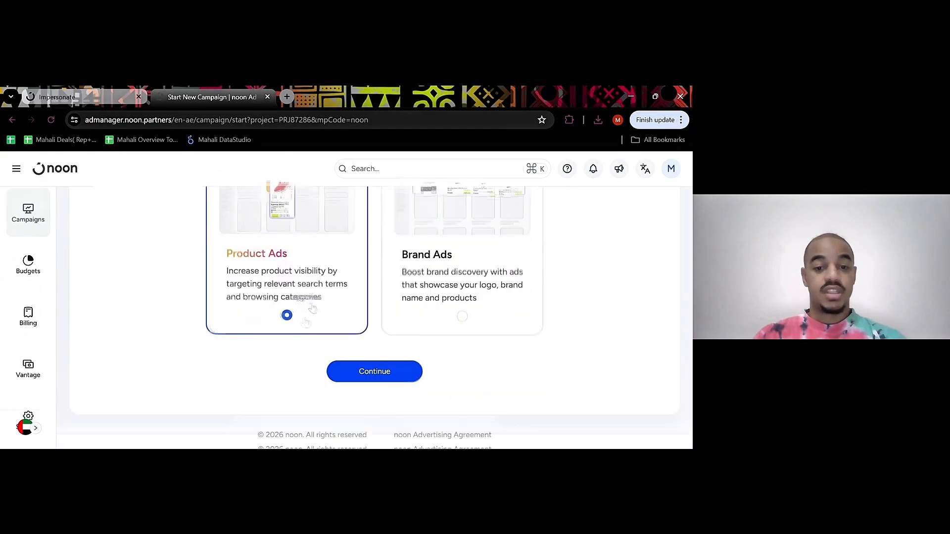
{"action": "left_click", "coordinate": [374, 367]}
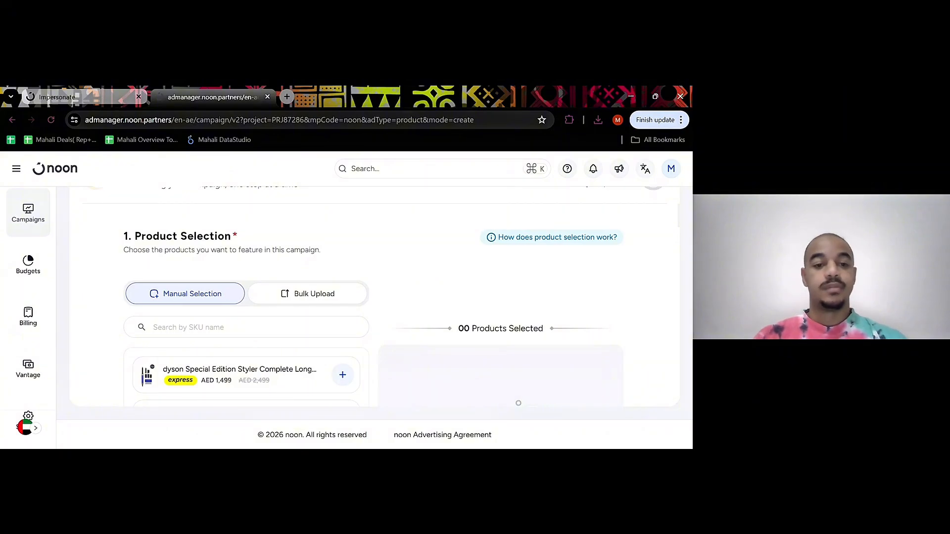
Add the Philips Avent Premium Steam Sterilizer and the Philips Avent Microwave Steam Sterilizer to the campaign by manual selection
{"action": "left_click_drag", "start_coordinate": [121, 236], "coordinate": [232, 237]}
{"action": "left_click", "coordinate": [275, 235]}
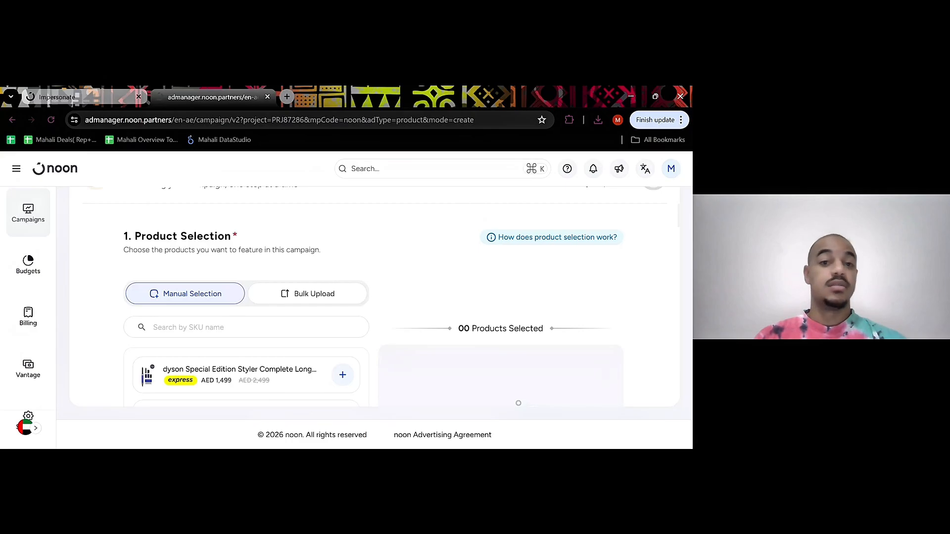
{"action": "scroll", "coordinate": [183, 260], "scroll_direction": "down", "scroll_amount": 1}
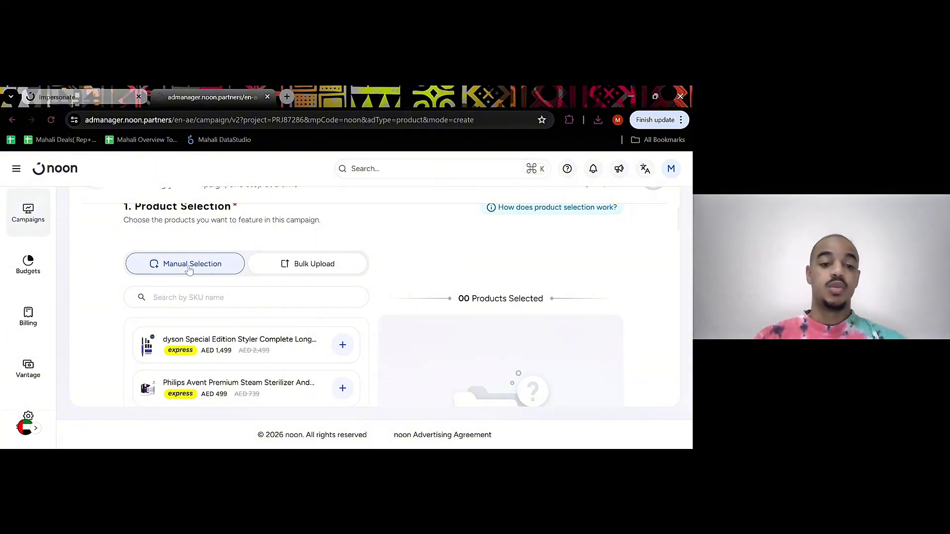
{"action": "scroll", "coordinate": [187, 275], "scroll_direction": "down", "scroll_amount": 1}
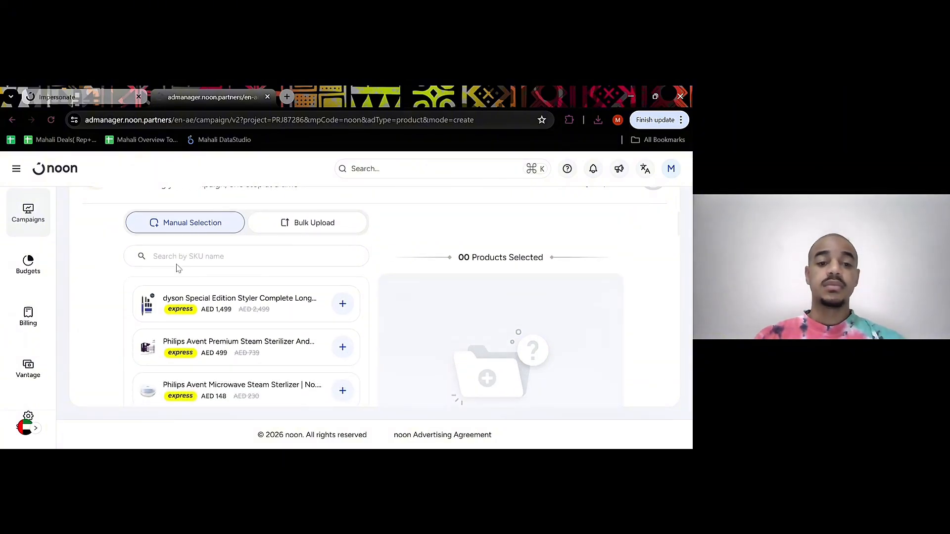
{"action": "left_click", "coordinate": [177, 263]}
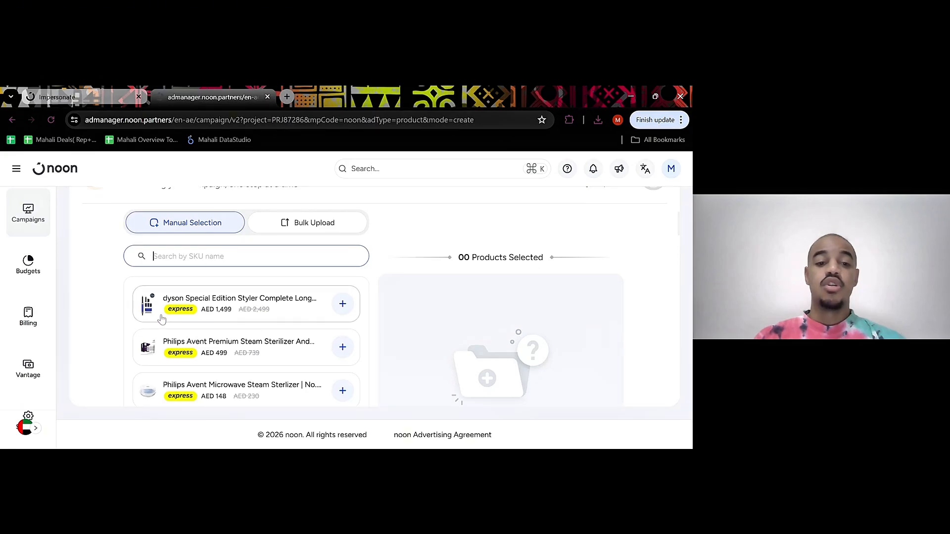
{"action": "scroll", "coordinate": [227, 366], "scroll_direction": "down", "scroll_amount": 1}
{"action": "scroll", "coordinate": [226, 367], "scroll_direction": "down", "scroll_amount": 1}
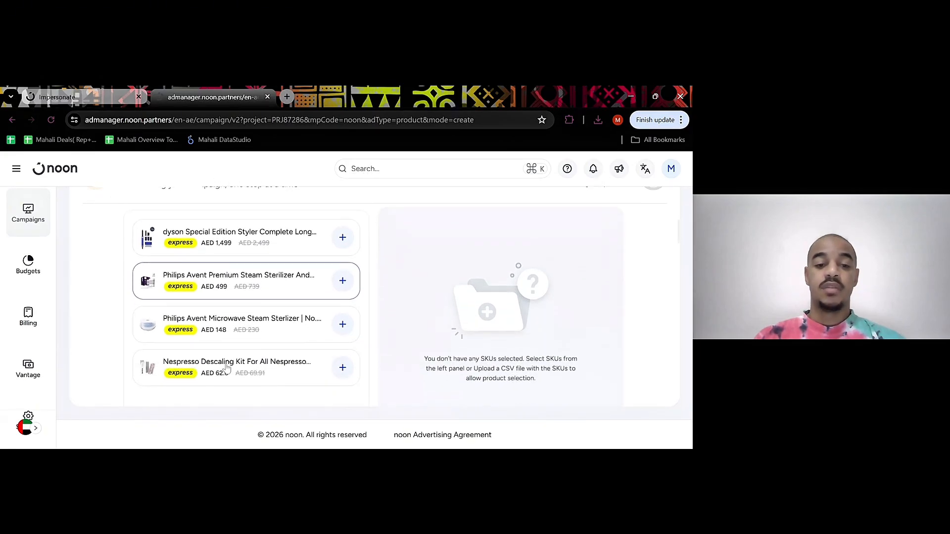
{"action": "scroll", "coordinate": [227, 367], "scroll_direction": "up", "scroll_amount": 1}
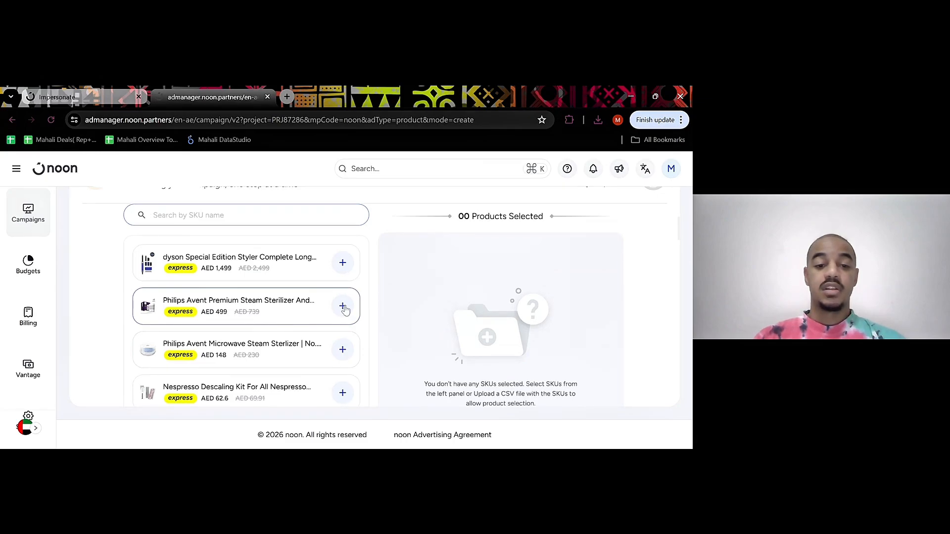
{"action": "left_click", "coordinate": [343, 306]}
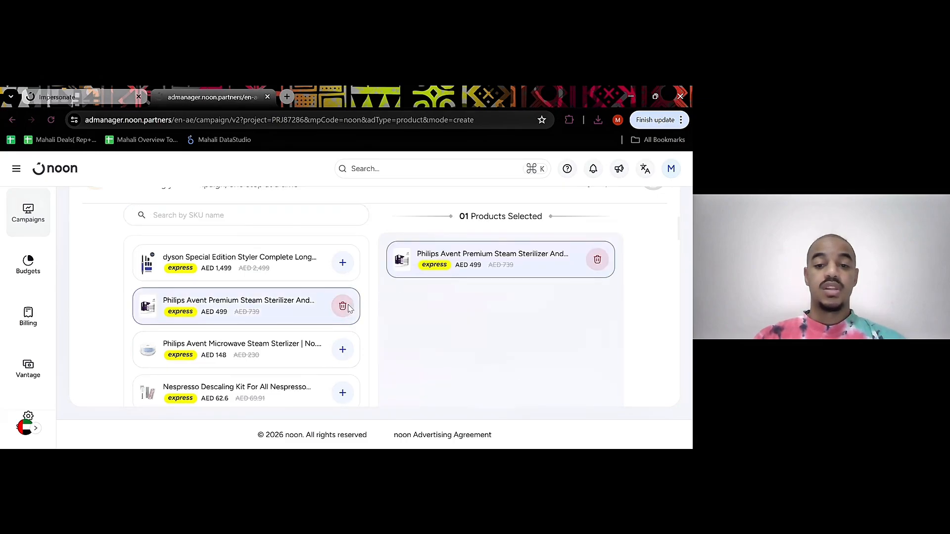
{"action": "scroll", "coordinate": [484, 251], "scroll_direction": "up", "scroll_amount": 1}
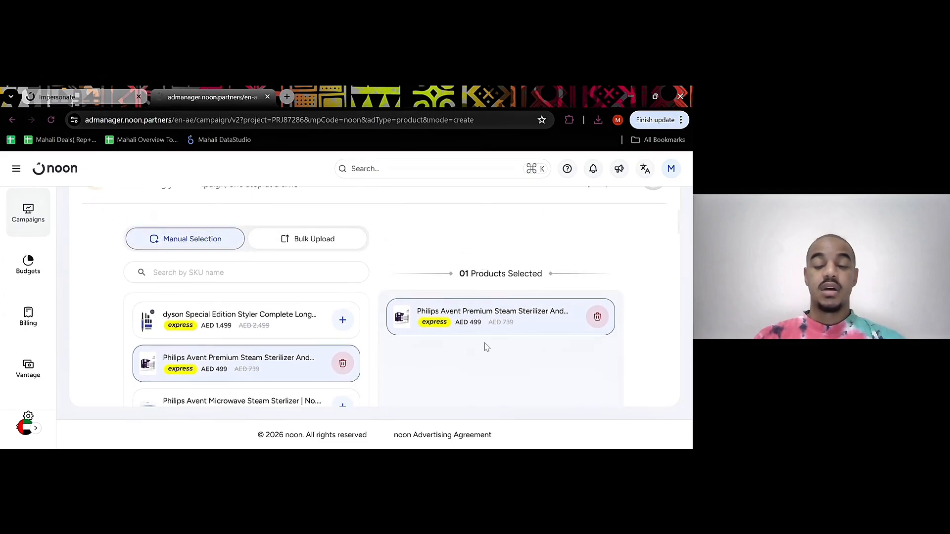
{"action": "scroll", "coordinate": [484, 346], "scroll_direction": "down", "scroll_amount": 1}
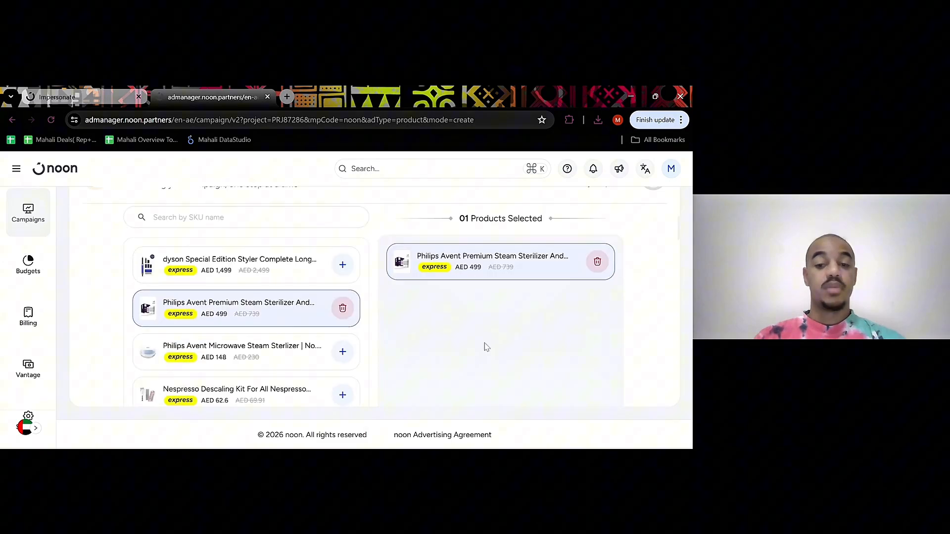
{"action": "left_click", "coordinate": [341, 345]}
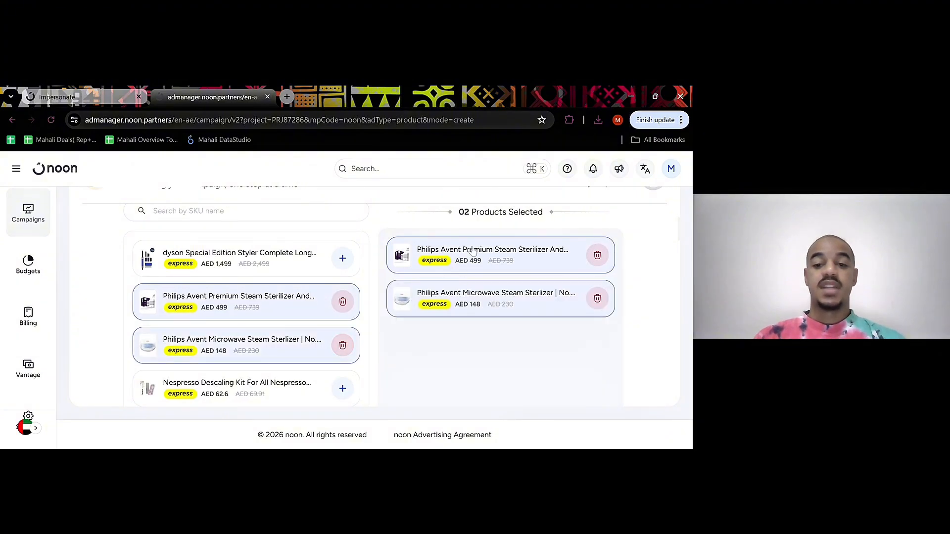
{"action": "scroll", "coordinate": [357, 299], "scroll_direction": "up", "scroll_amount": 1}
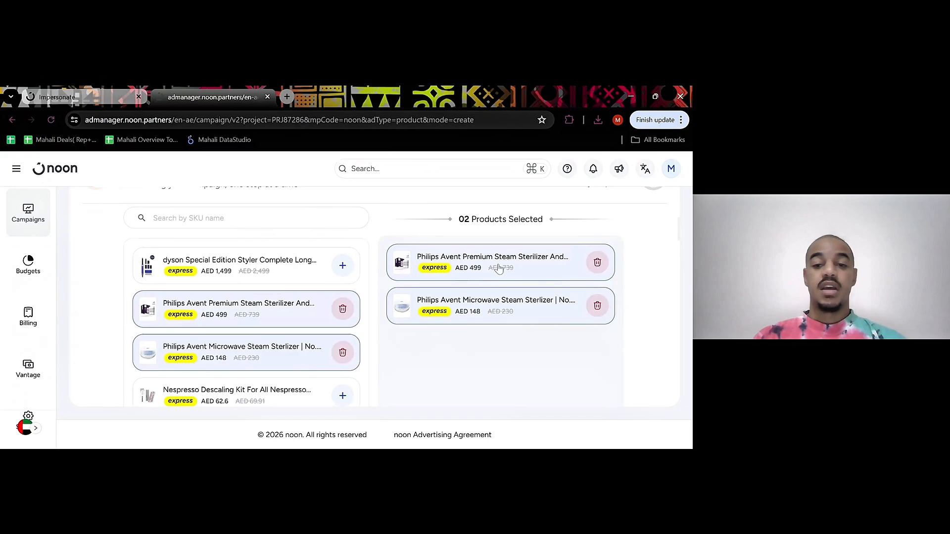
Compare the dynamic and fixed bidding options and set the campaign's bidding strategy to Fixed
{"action": "scroll", "coordinate": [452, 303], "scroll_direction": "down", "scroll_amount": 4}
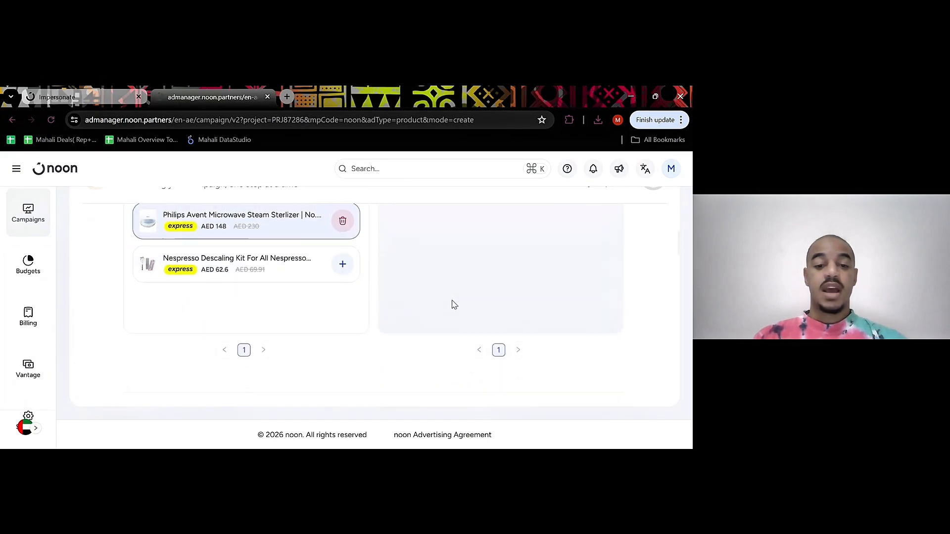
{"action": "scroll", "coordinate": [454, 304], "scroll_direction": "down", "scroll_amount": 3}
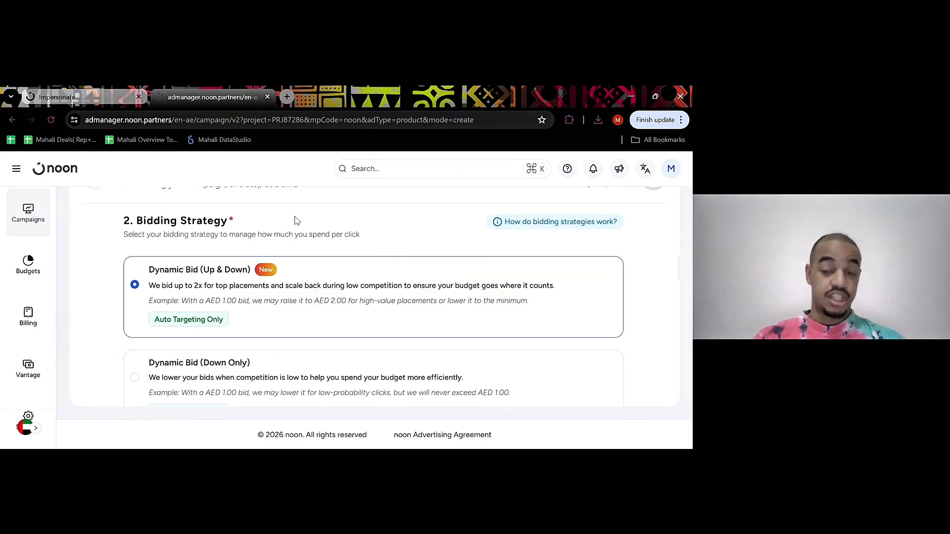
{"action": "scroll", "coordinate": [374, 306], "scroll_direction": "down", "scroll_amount": 1}
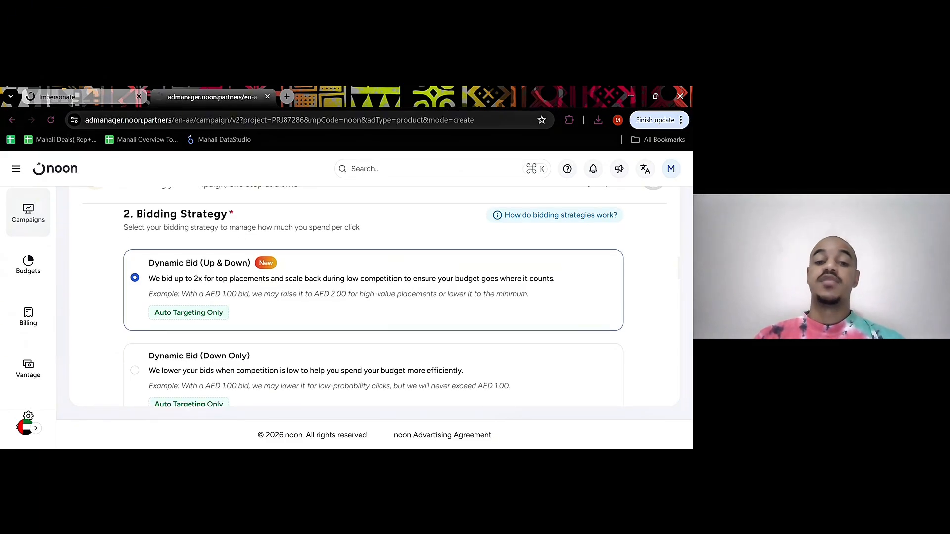
{"action": "scroll", "coordinate": [374, 307], "scroll_direction": "up", "scroll_amount": 1}
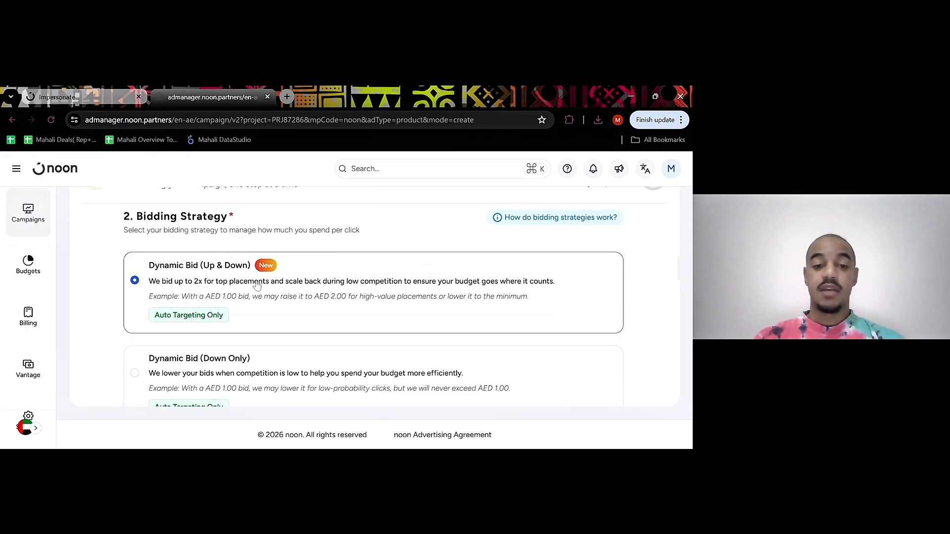
{"action": "scroll", "coordinate": [257, 285], "scroll_direction": "down", "scroll_amount": 2}
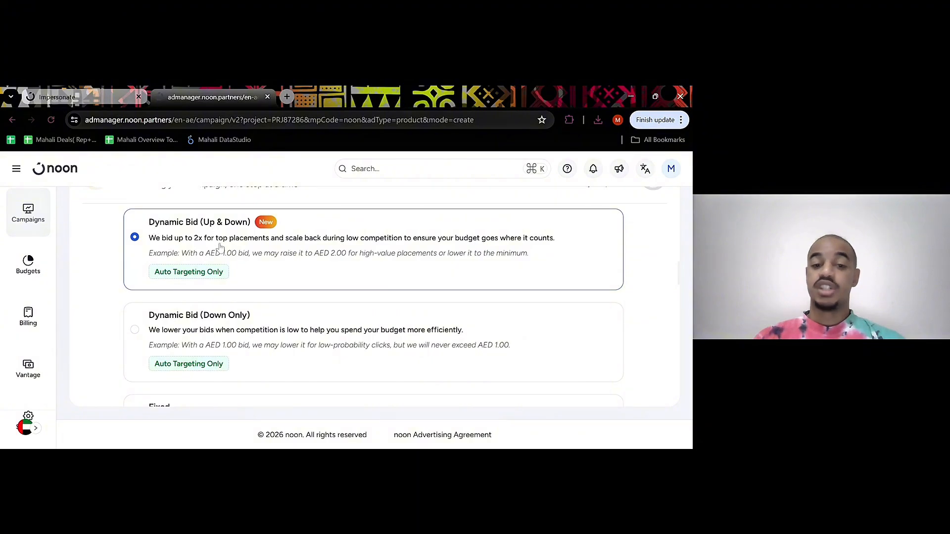
{"action": "scroll", "coordinate": [211, 323], "scroll_direction": "down", "scroll_amount": 2}
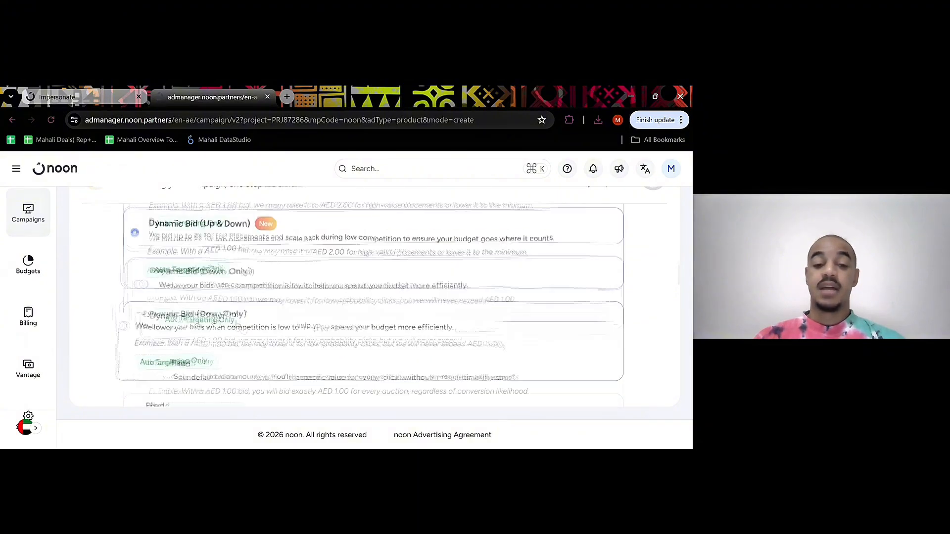
{"action": "scroll", "coordinate": [246, 363], "scroll_direction": "up", "scroll_amount": 4}
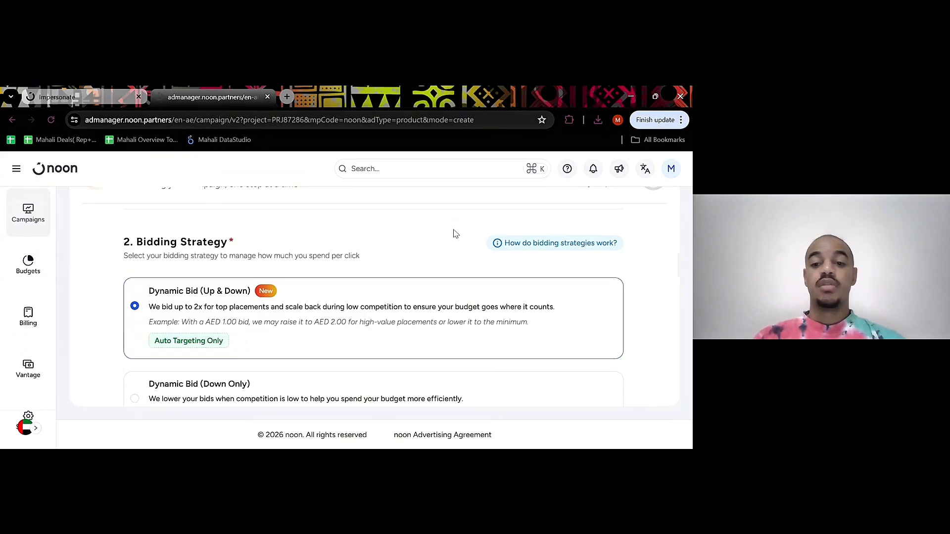
{"action": "mouse_move", "coordinate": [514, 246]}
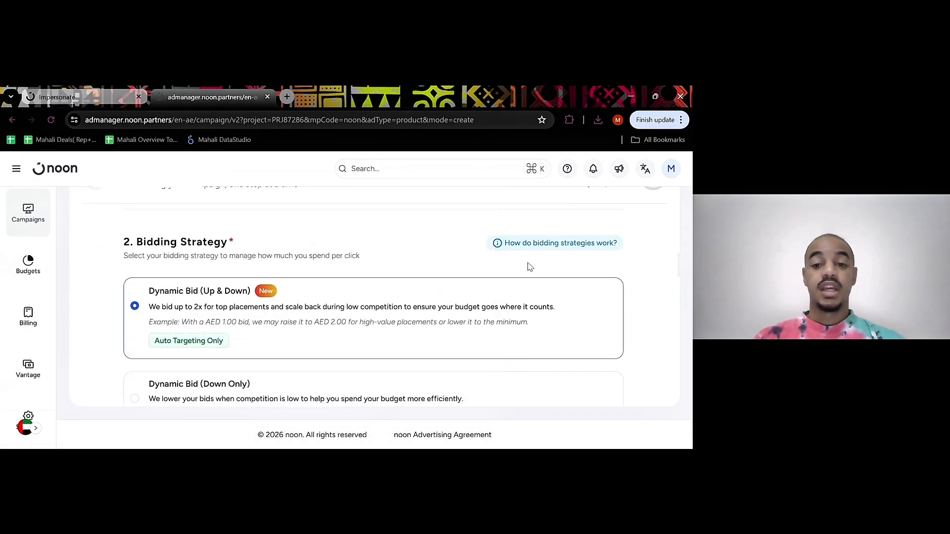
{"action": "scroll", "coordinate": [365, 267], "scroll_direction": "down", "scroll_amount": 3}
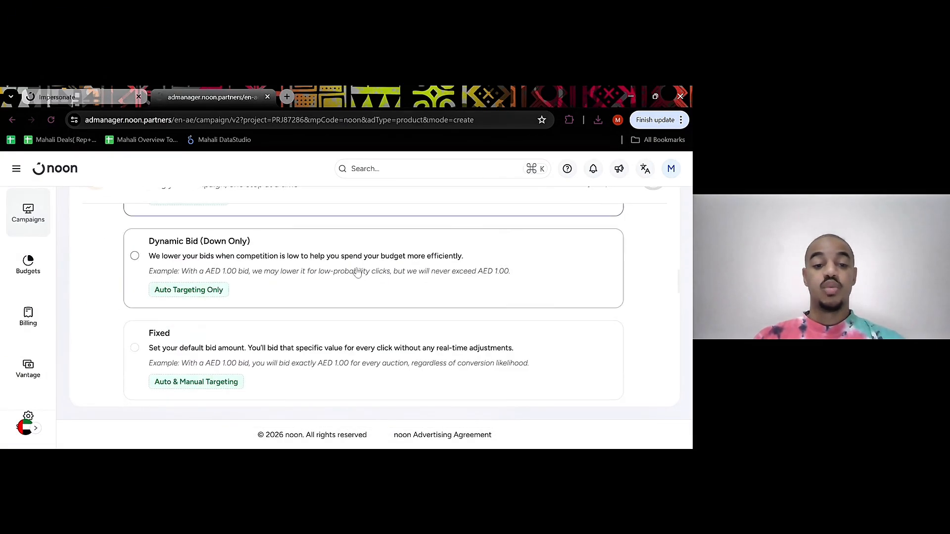
{"action": "left_click", "coordinate": [239, 351]}
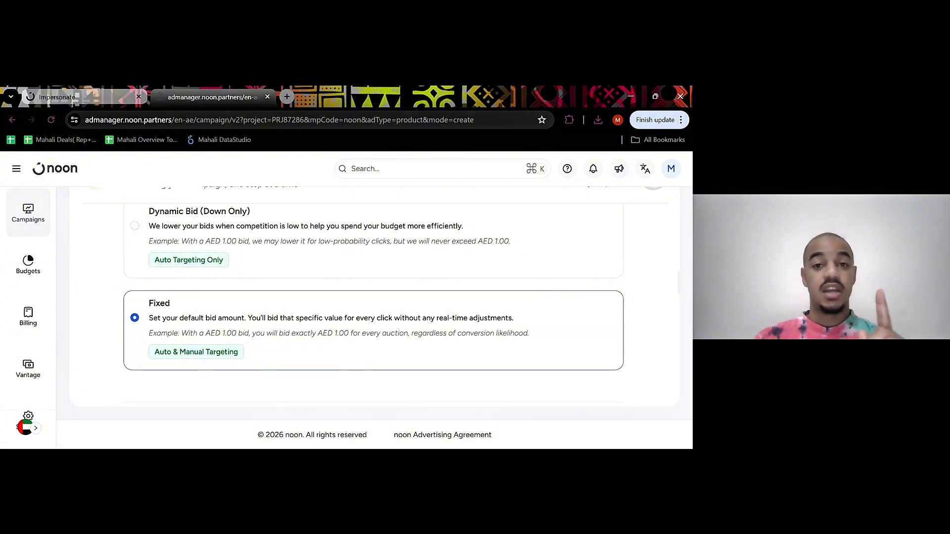
Review the Auto Targeting and Manual Targeting options and read the explanation of how targeting and bidding work
{"action": "scroll", "coordinate": [374, 305], "scroll_direction": "down", "scroll_amount": 3}
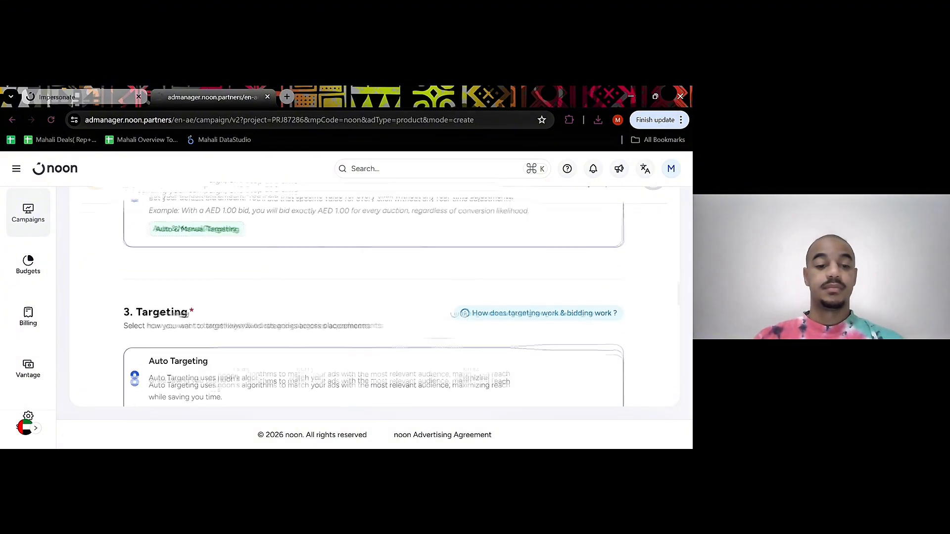
{"action": "scroll", "coordinate": [374, 301], "scroll_direction": "down", "scroll_amount": 1}
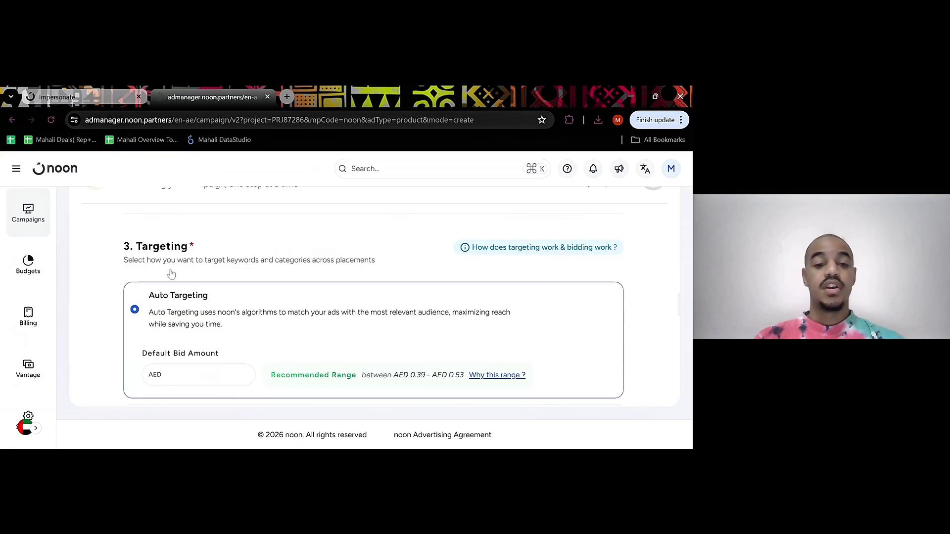
{"action": "left_click_drag", "start_coordinate": [139, 246], "coordinate": [196, 245]}
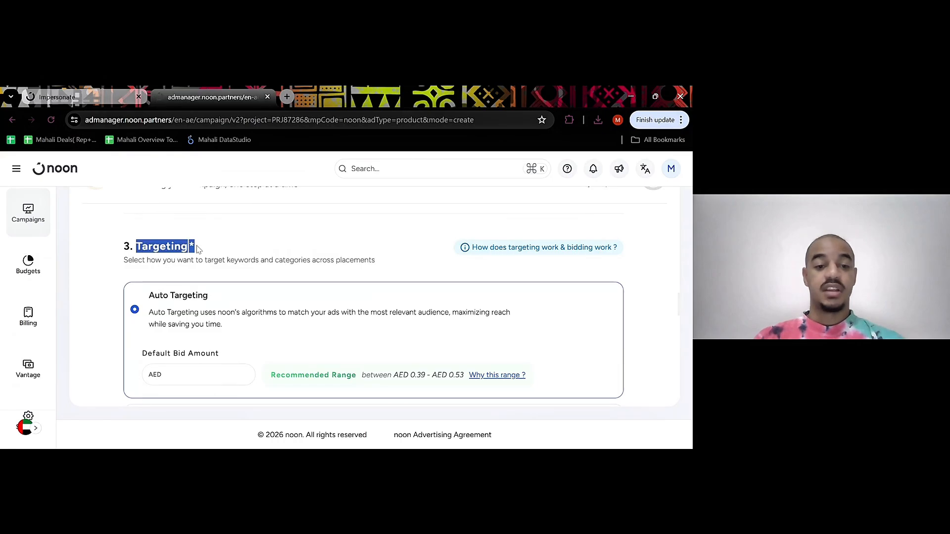
{"action": "left_click", "coordinate": [221, 248]}
{"action": "scroll", "coordinate": [221, 248], "scroll_direction": "down", "scroll_amount": 1}
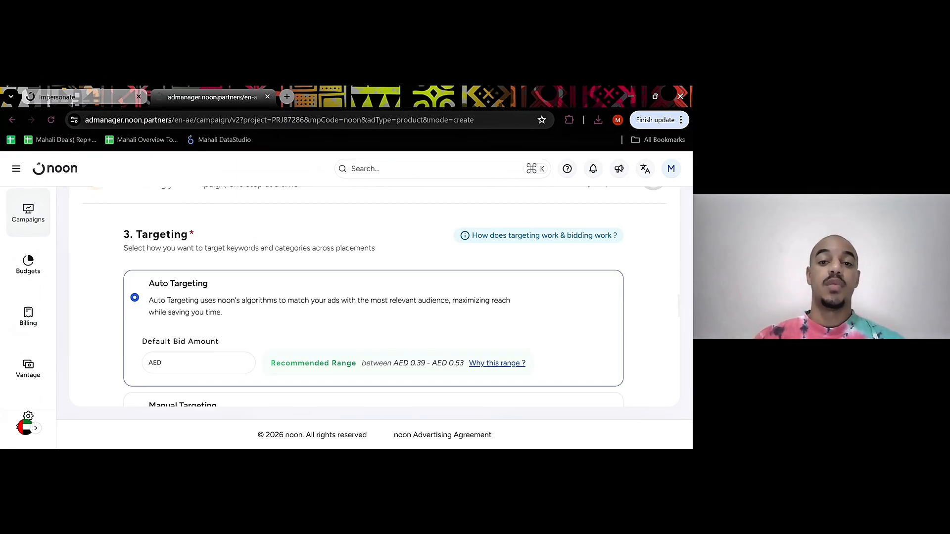
{"action": "scroll", "coordinate": [374, 297], "scroll_direction": "down", "scroll_amount": 1}
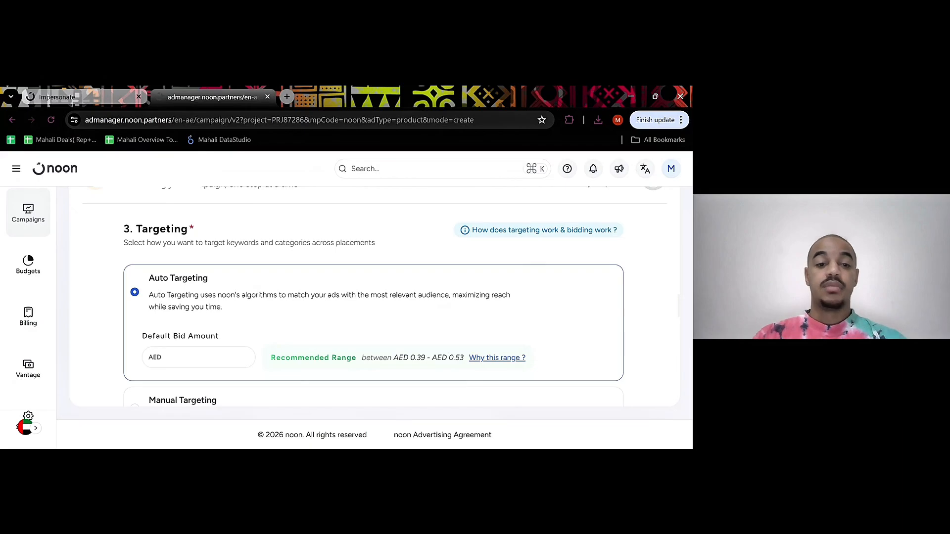
{"action": "scroll", "coordinate": [386, 212], "scroll_direction": "down", "scroll_amount": 1}
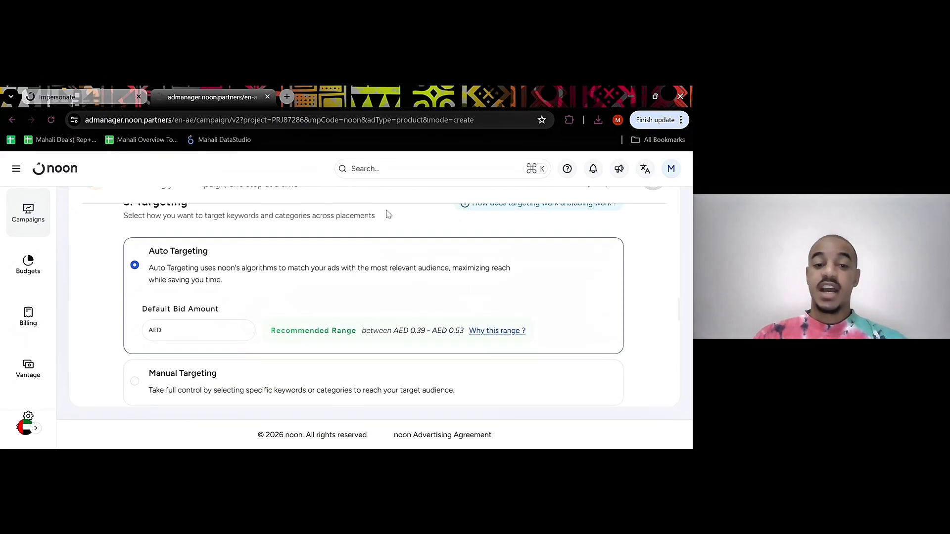
{"action": "scroll", "coordinate": [389, 214], "scroll_direction": "up", "scroll_amount": 1}
{"action": "scroll", "coordinate": [388, 214], "scroll_direction": "down", "scroll_amount": 2}
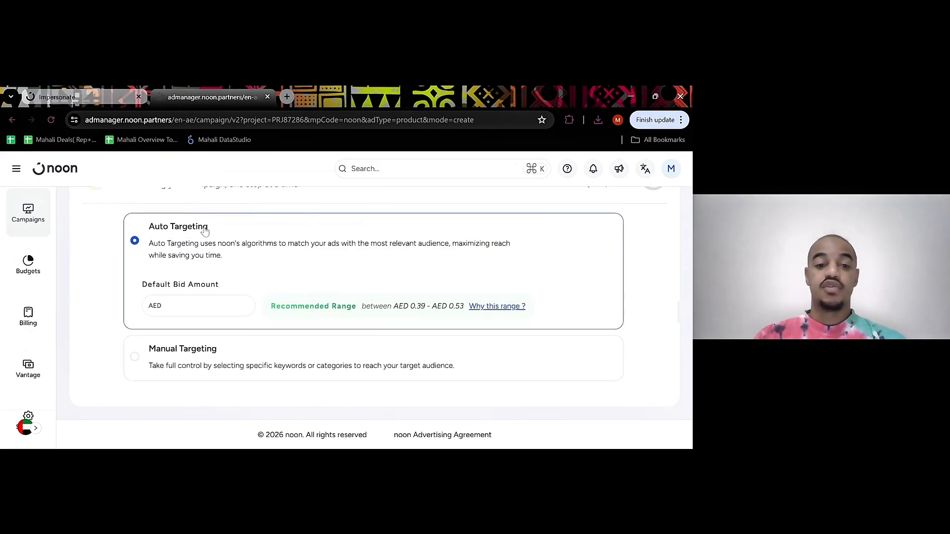
{"action": "scroll", "coordinate": [235, 248], "scroll_direction": "down", "scroll_amount": 2}
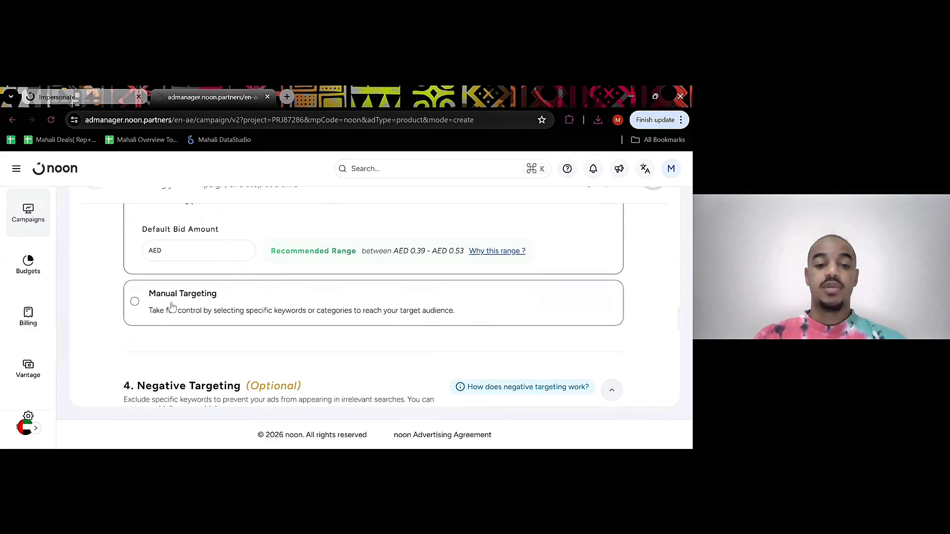
{"action": "scroll", "coordinate": [214, 303], "scroll_direction": "up", "scroll_amount": 4}
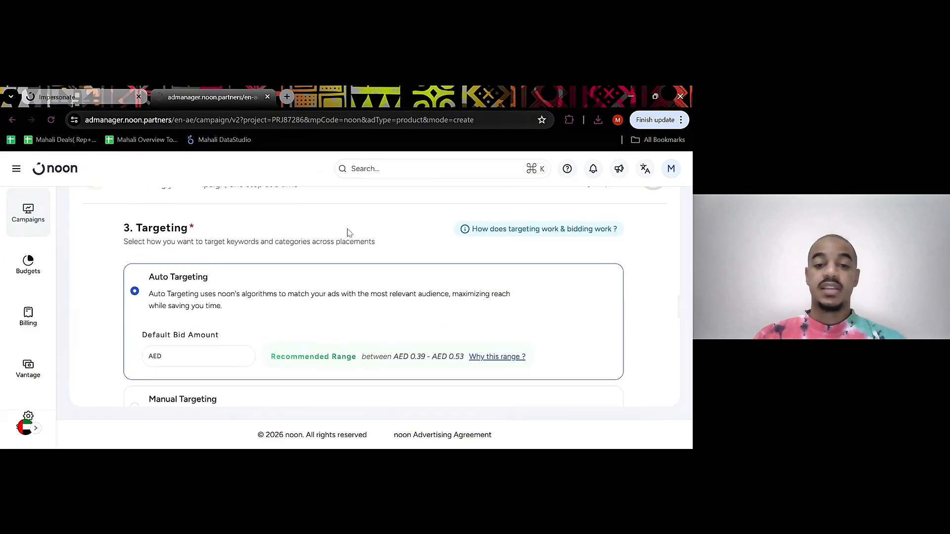
{"action": "left_click", "coordinate": [487, 234]}
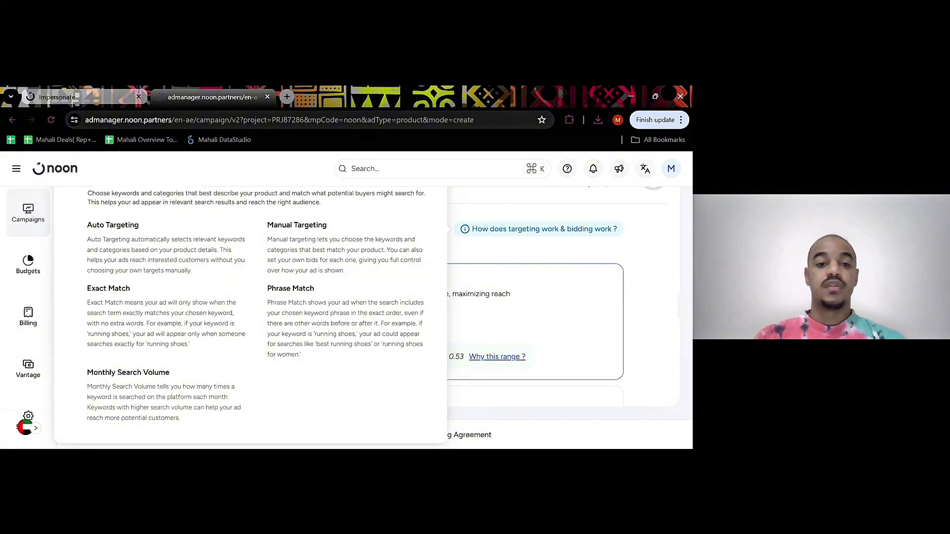
{"action": "left_click", "coordinate": [483, 250]}
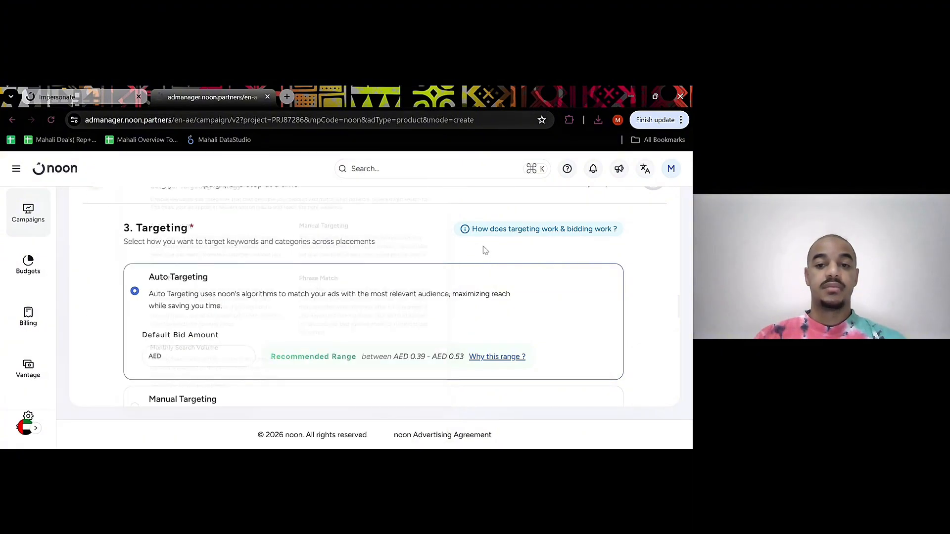
Set the campaign's targeting to Manual Targeting and look over its keyword and category options
{"action": "scroll", "coordinate": [218, 317], "scroll_direction": "down", "scroll_amount": 2}
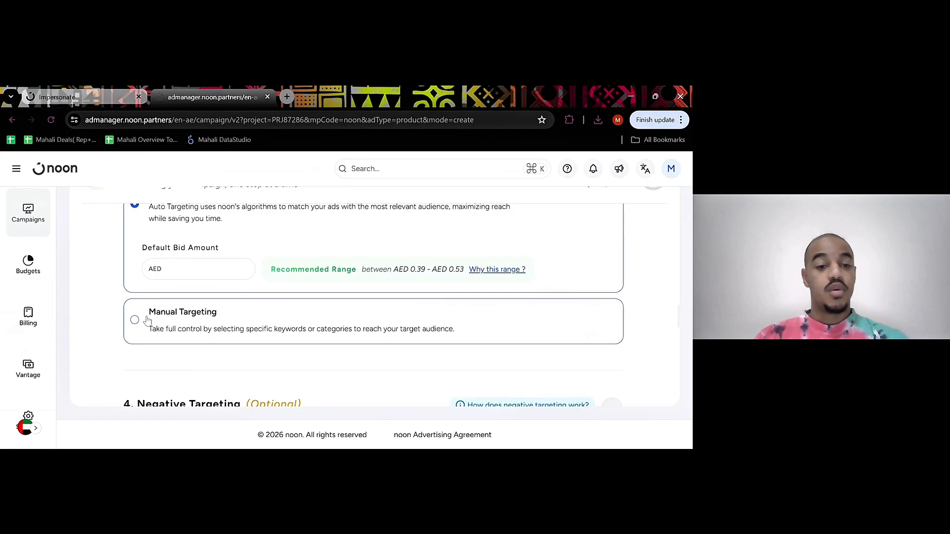
{"action": "left_click", "coordinate": [289, 333]}
{"action": "scroll", "coordinate": [289, 332], "scroll_direction": "down", "scroll_amount": 1}
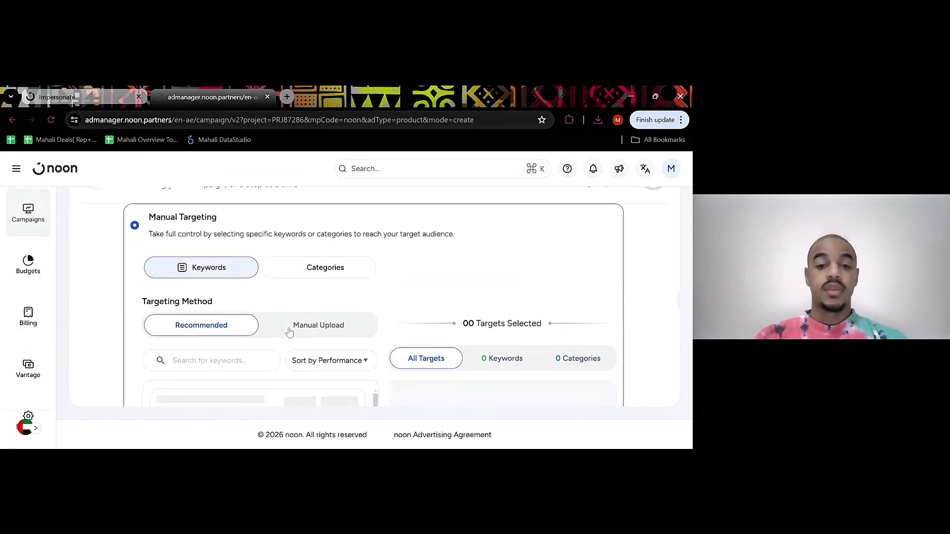
{"action": "scroll", "coordinate": [290, 332], "scroll_direction": "up", "scroll_amount": 1}
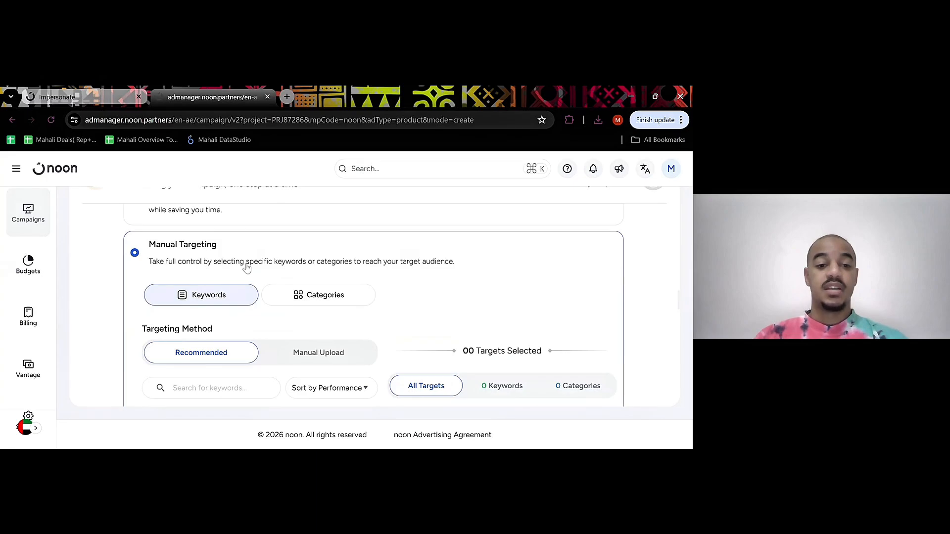
{"action": "scroll", "coordinate": [247, 267], "scroll_direction": "down", "scroll_amount": 1}
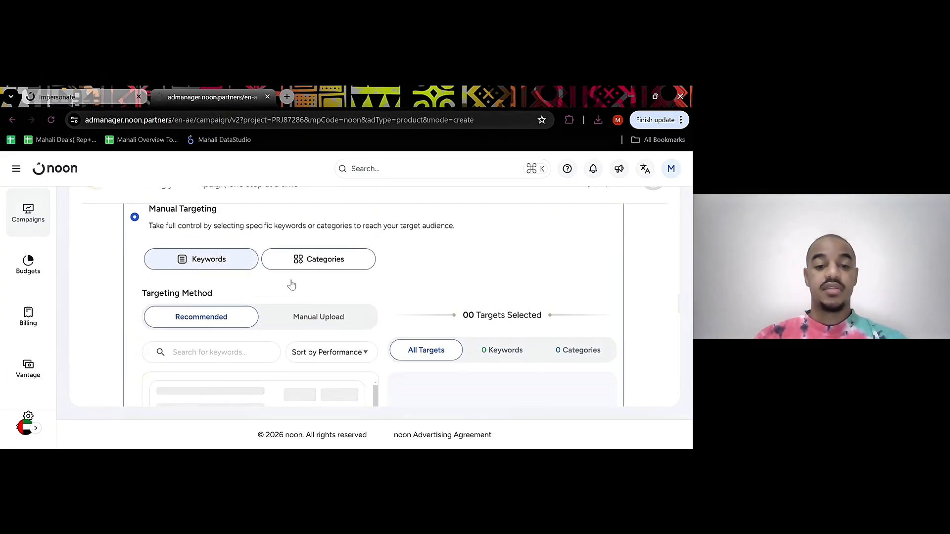
Examine the recommended keywords for the campaign, including their monthly searches and exact and phrase match choices
{"action": "scroll", "coordinate": [291, 285], "scroll_direction": "down", "scroll_amount": 1}
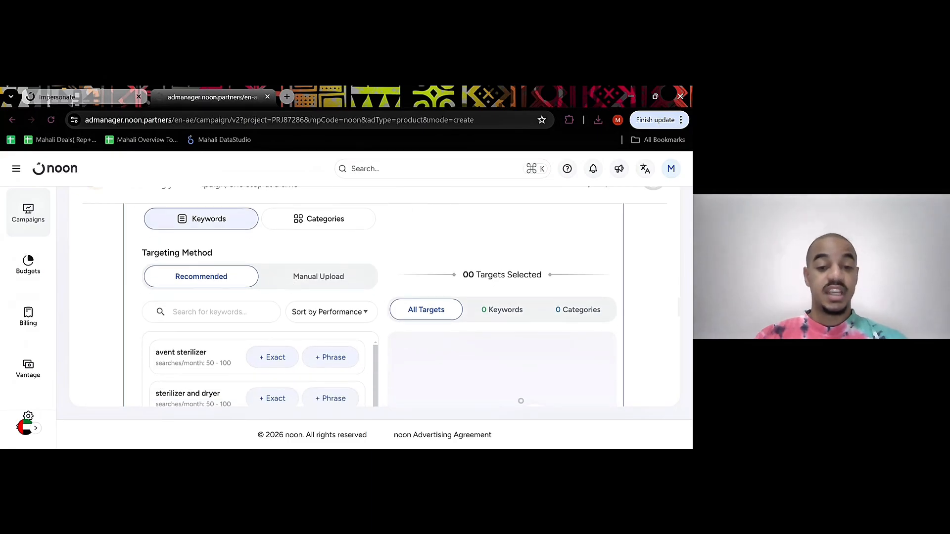
{"action": "scroll", "coordinate": [373, 305], "scroll_direction": "up", "scroll_amount": 2}
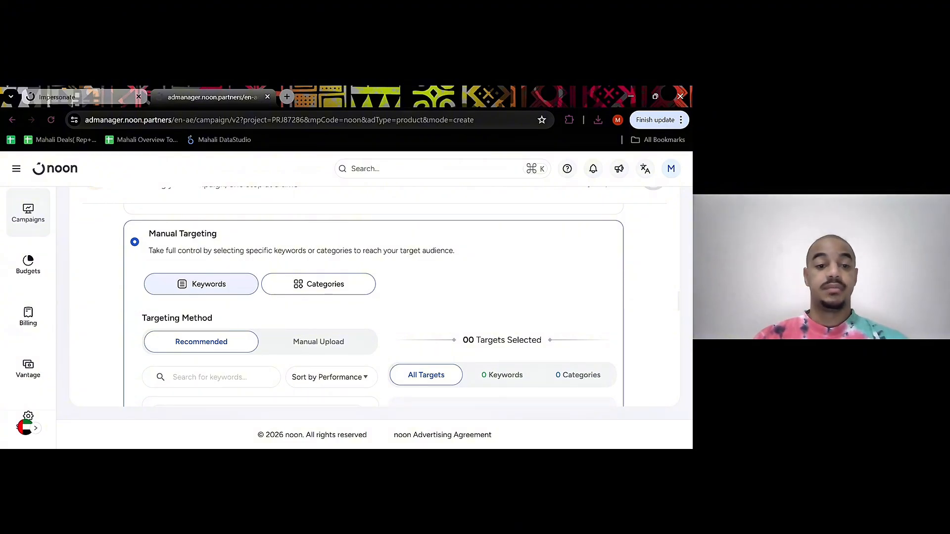
{"action": "scroll", "coordinate": [223, 290], "scroll_direction": "down", "scroll_amount": 2}
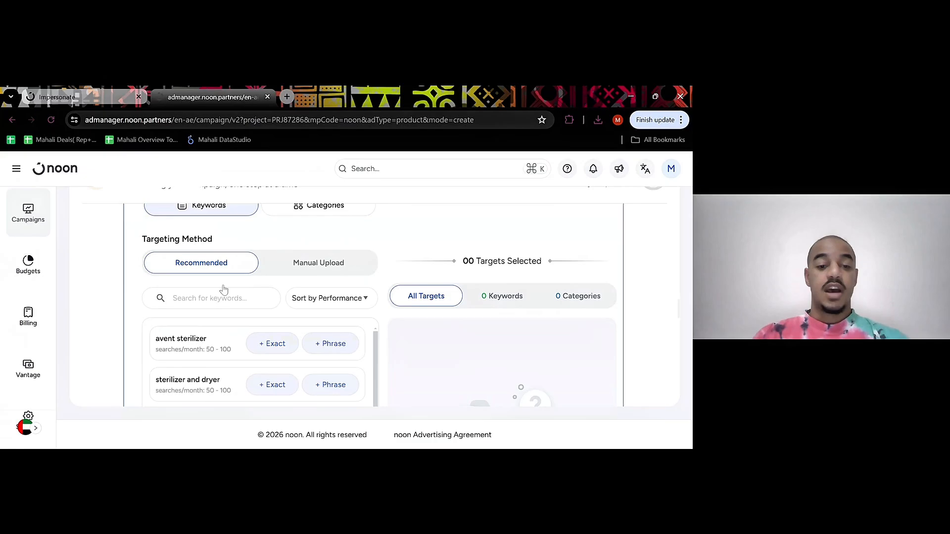
{"action": "scroll", "coordinate": [235, 291], "scroll_direction": "up", "scroll_amount": 1}
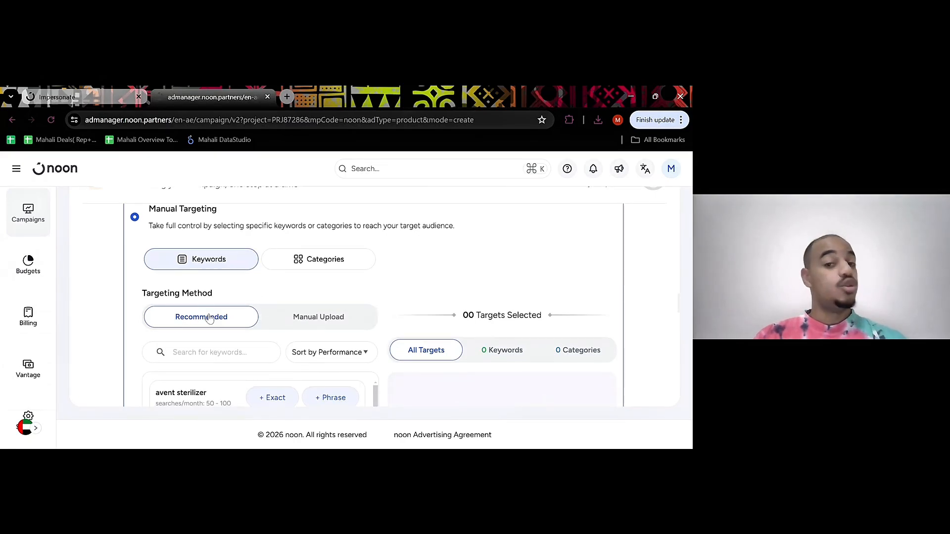
{"action": "scroll", "coordinate": [209, 319], "scroll_direction": "down", "scroll_amount": 1}
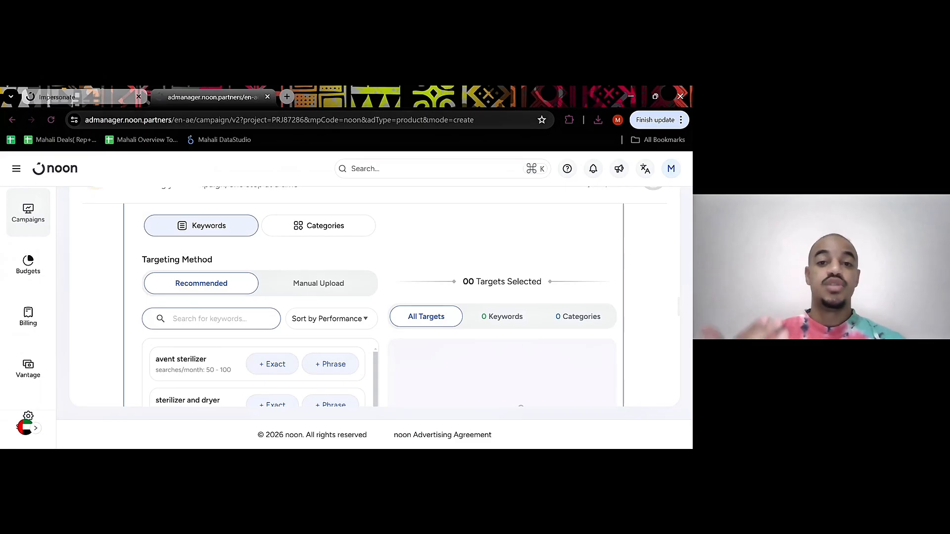
{"action": "scroll", "coordinate": [209, 319], "scroll_direction": "down", "scroll_amount": 1}
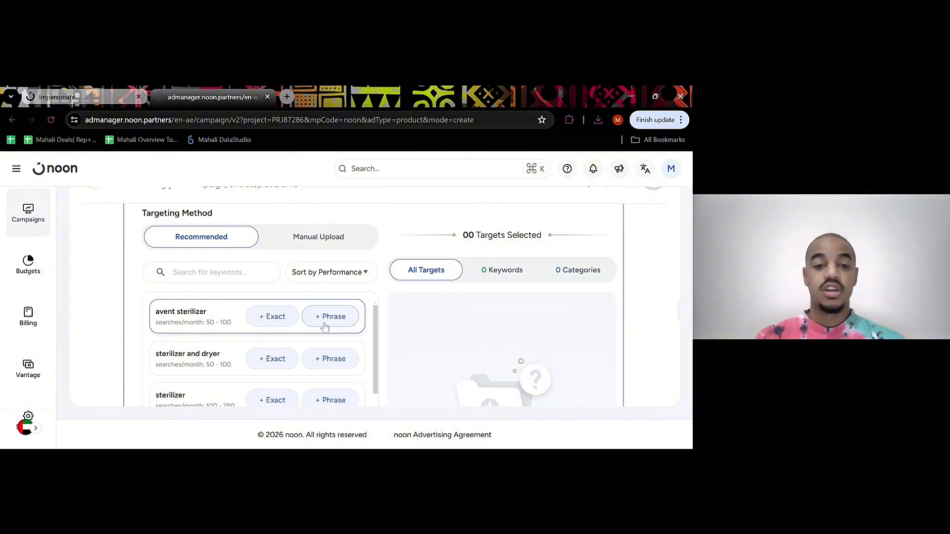
{"action": "scroll", "coordinate": [284, 325], "scroll_direction": "down", "scroll_amount": 1}
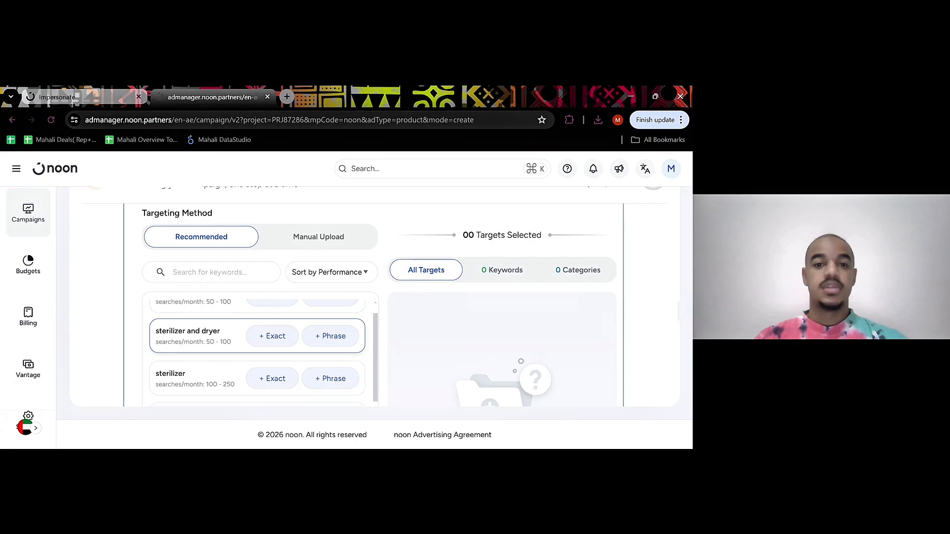
{"action": "scroll", "coordinate": [277, 327], "scroll_direction": "down", "scroll_amount": 1}
{"action": "scroll", "coordinate": [277, 326], "scroll_direction": "up", "scroll_amount": 2}
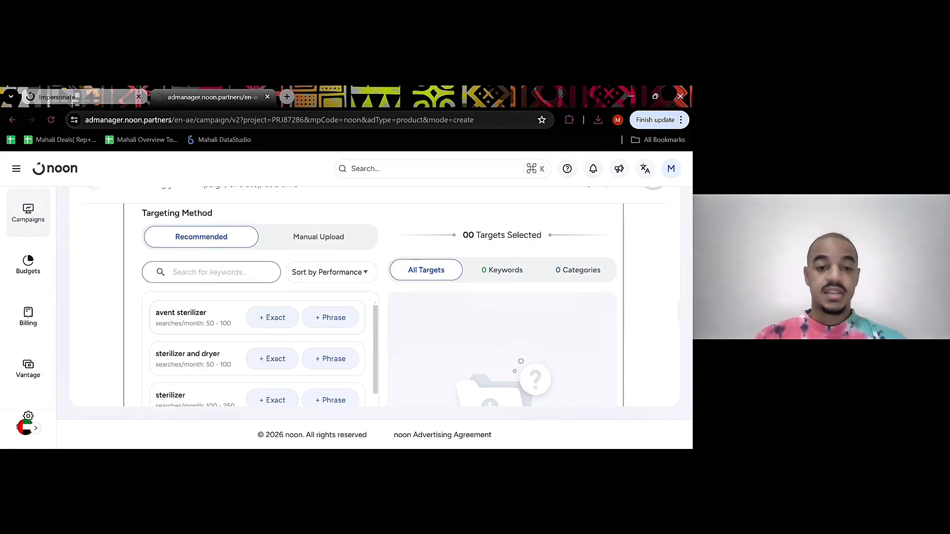
Switch the keyword targeting method to Manual Upload and add "avent" as an exact match keyword
{"action": "left_click", "coordinate": [310, 240]}
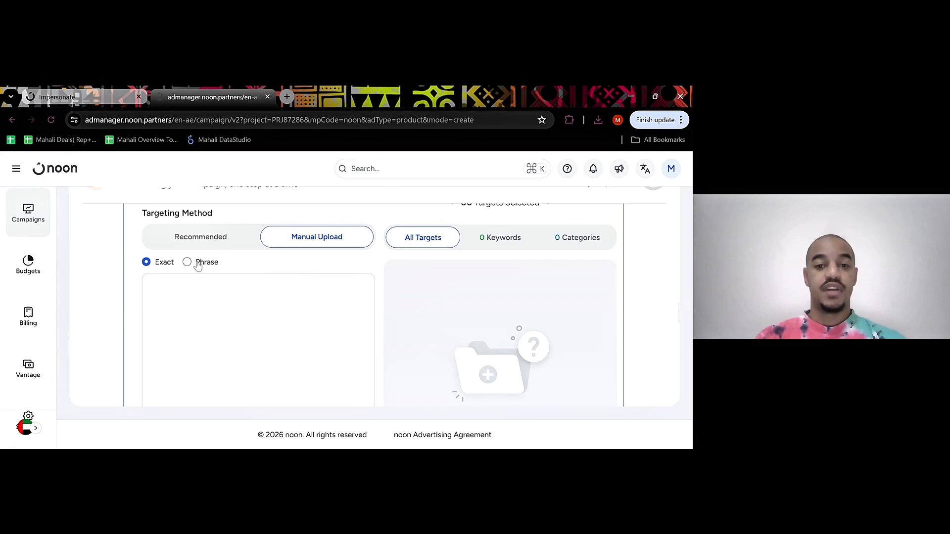
{"action": "left_click", "coordinate": [184, 289]}
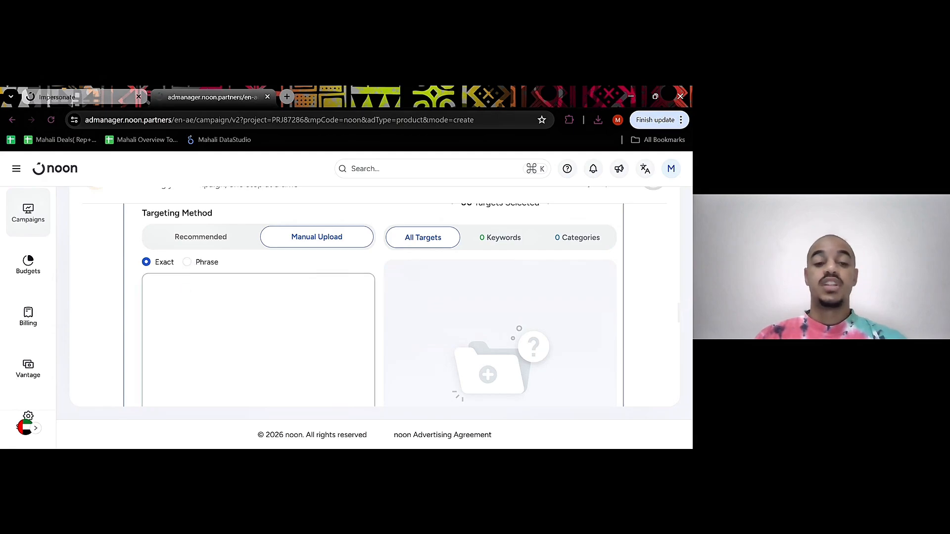
{"action": "type", "text": "av"}
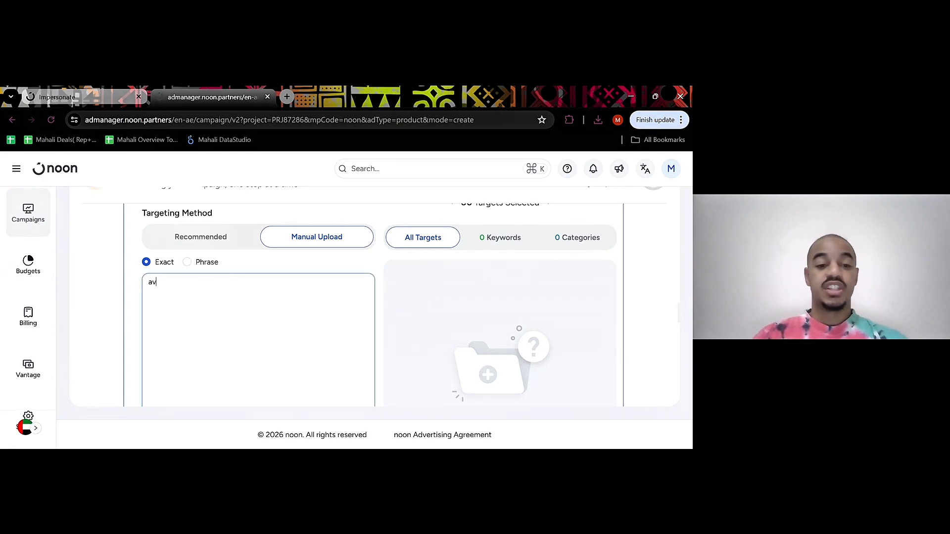
{"action": "type", "text": "ent"}
{"action": "key", "text": "Return"}
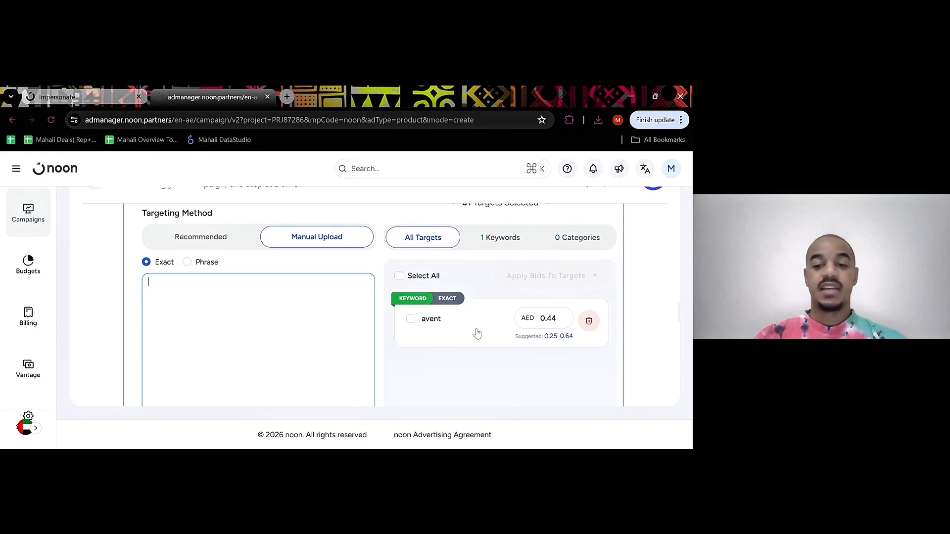
Add "mircowave" as another exact match keyword to the campaign's targets
{"action": "left_click", "coordinate": [257, 291]}
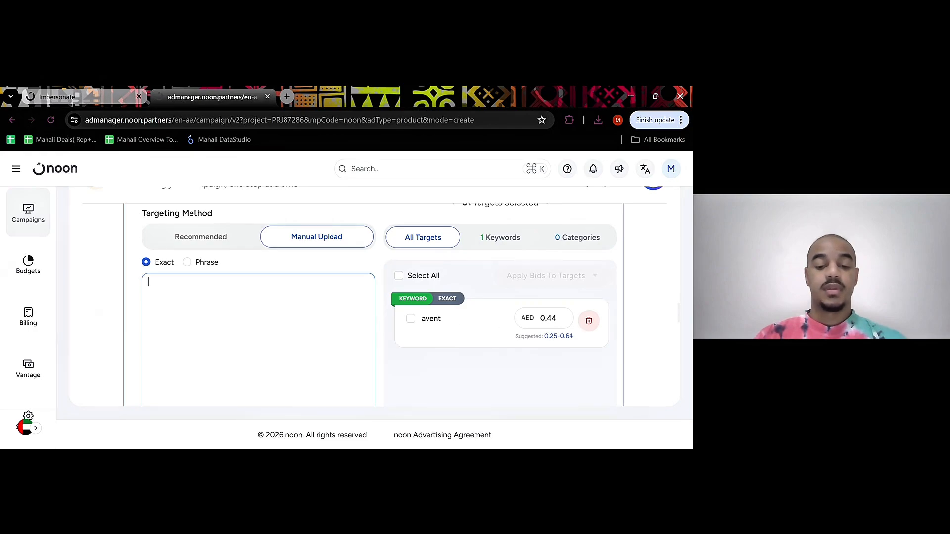
{"action": "type", "text": "mirco"}
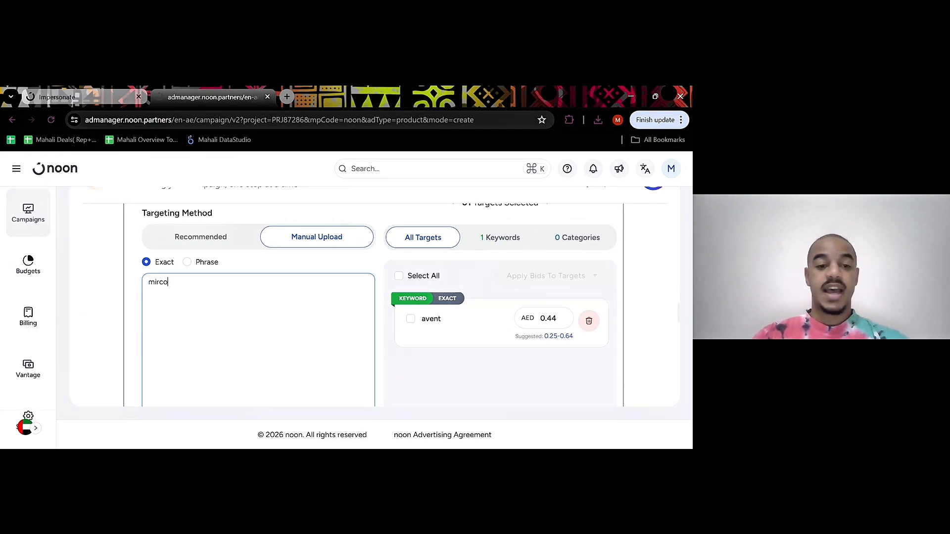
{"action": "type", "text": "wave"}
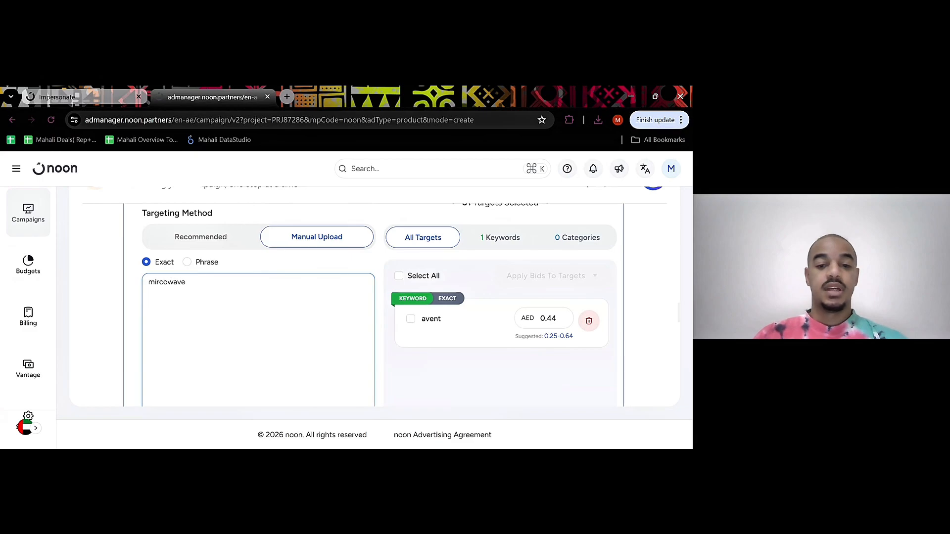
{"action": "key", "text": "Return"}
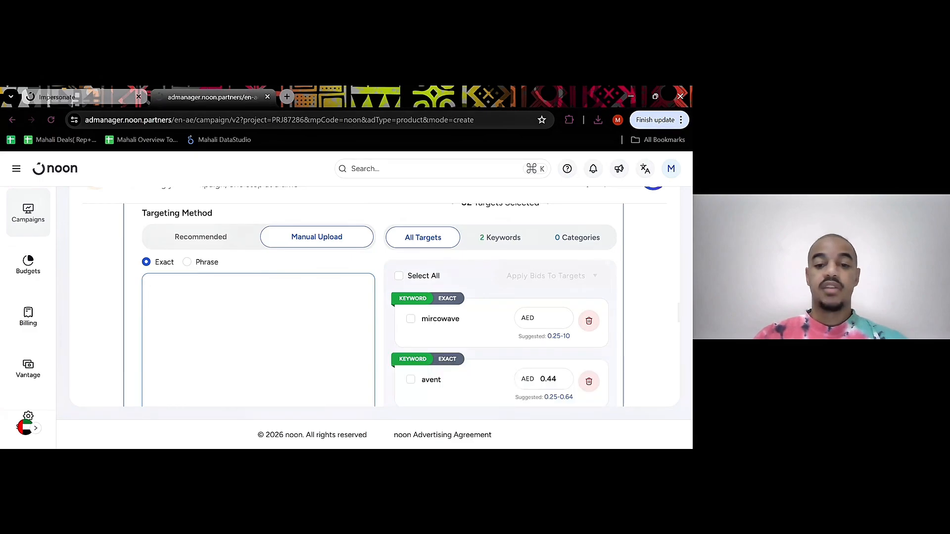
Add "avent mircowave" as a phrase match keyword and check it in the list of selected targets
{"action": "left_click", "coordinate": [187, 262]}
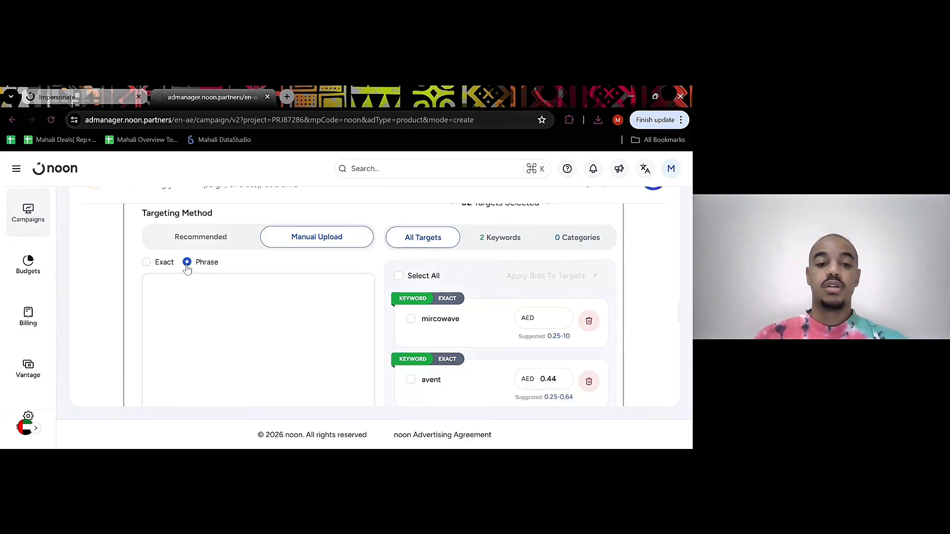
{"action": "left_click", "coordinate": [198, 300]}
{"action": "type", "text": "avent mircowav"}
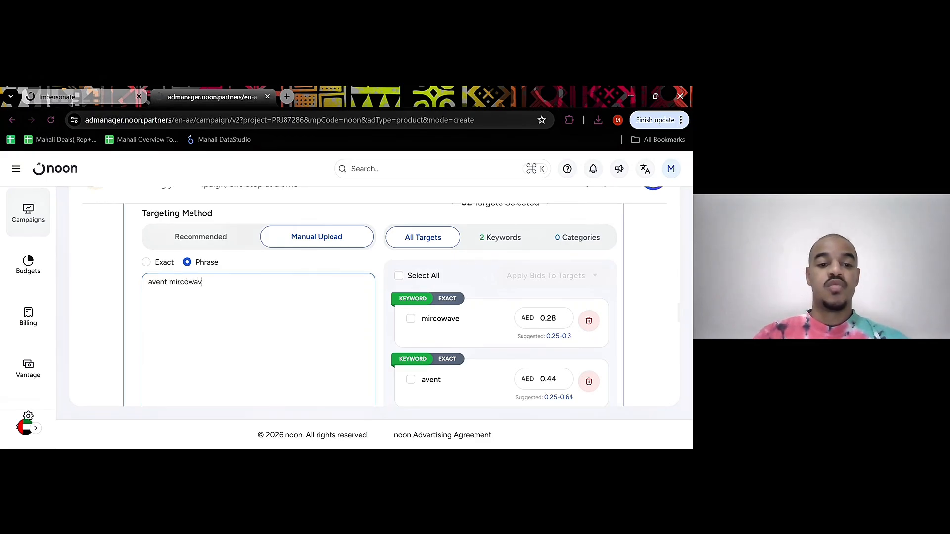
{"action": "type", "text": "e"}
{"action": "key", "text": "Return"}
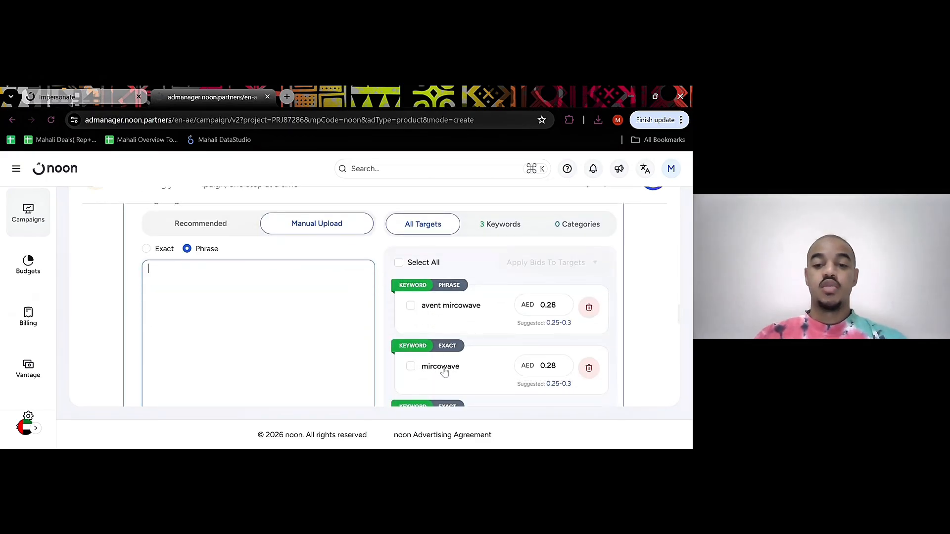
{"action": "scroll", "coordinate": [439, 355], "scroll_direction": "down", "scroll_amount": 2}
{"action": "scroll", "coordinate": [439, 355], "scroll_direction": "up", "scroll_amount": 2}
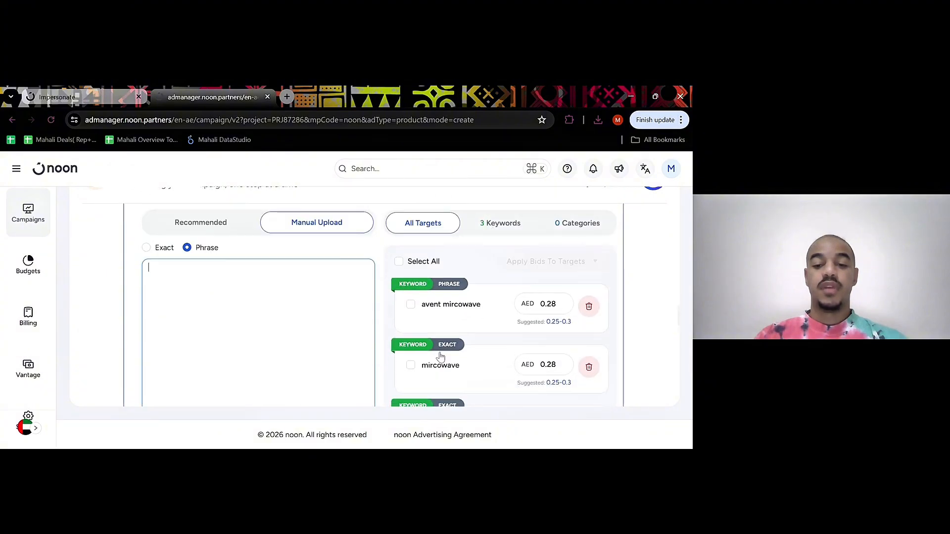
Set the keyword match type to Exact and select all keywords in the list of chosen targets
{"action": "scroll", "coordinate": [439, 355], "scroll_direction": "up", "scroll_amount": 1}
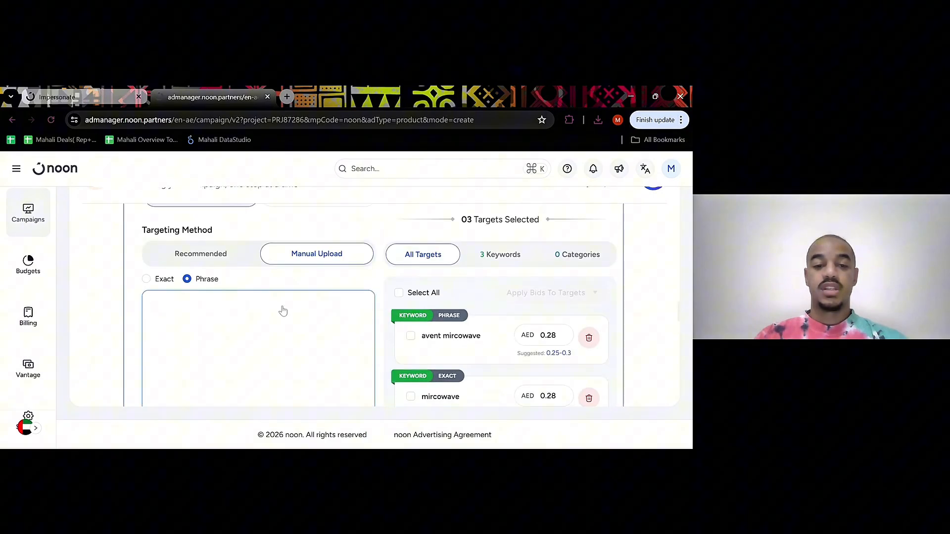
{"action": "left_click", "coordinate": [146, 280]}
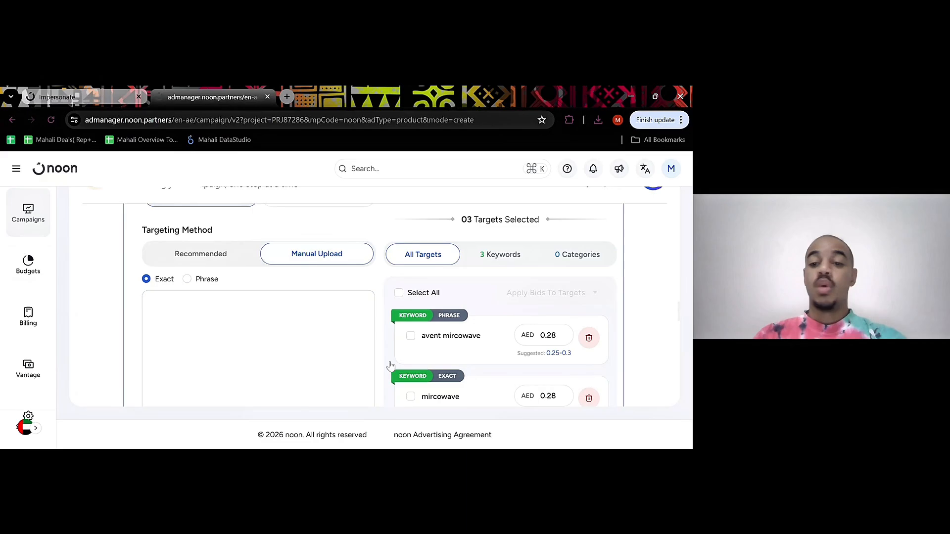
{"action": "scroll", "coordinate": [391, 366], "scroll_direction": "down", "scroll_amount": 3}
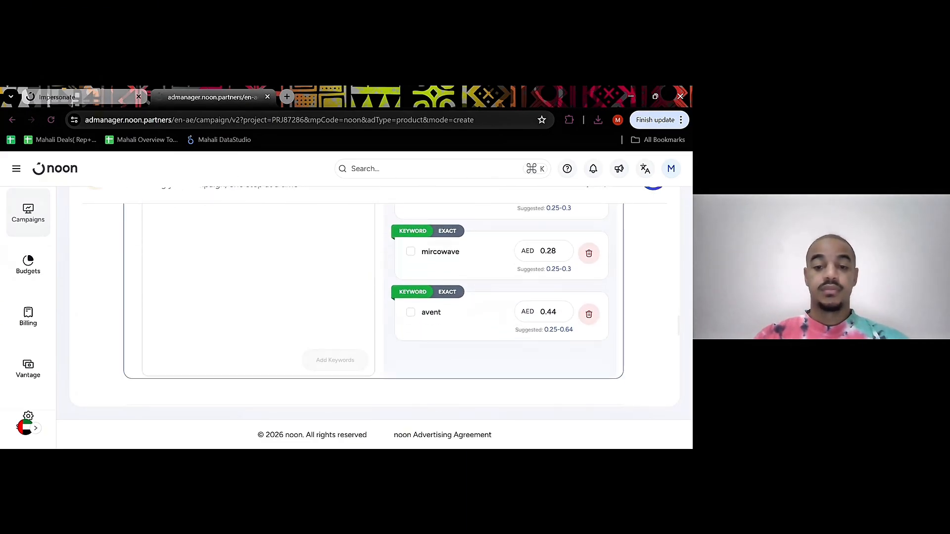
{"action": "scroll", "coordinate": [401, 309], "scroll_direction": "up", "scroll_amount": 3}
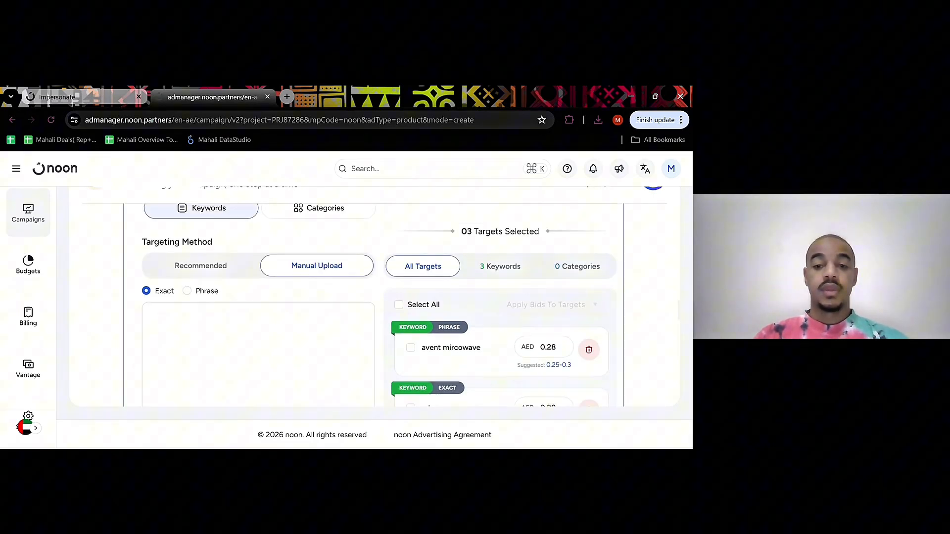
{"action": "left_click", "coordinate": [398, 305]}
{"action": "scroll", "coordinate": [401, 310], "scroll_direction": "down", "scroll_amount": 1}
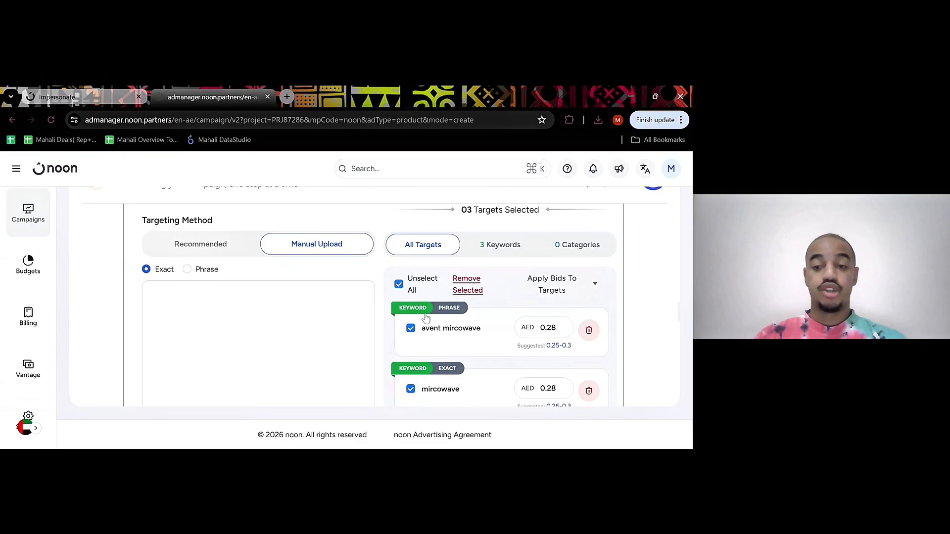
{"action": "scroll", "coordinate": [465, 309], "scroll_direction": "down", "scroll_amount": 1}
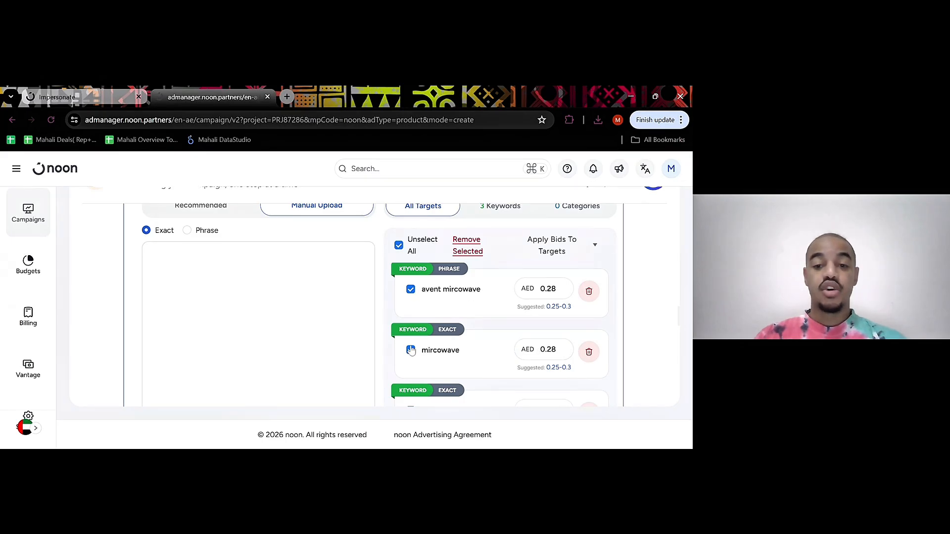
{"action": "scroll", "coordinate": [474, 350], "scroll_direction": "down", "scroll_amount": 2}
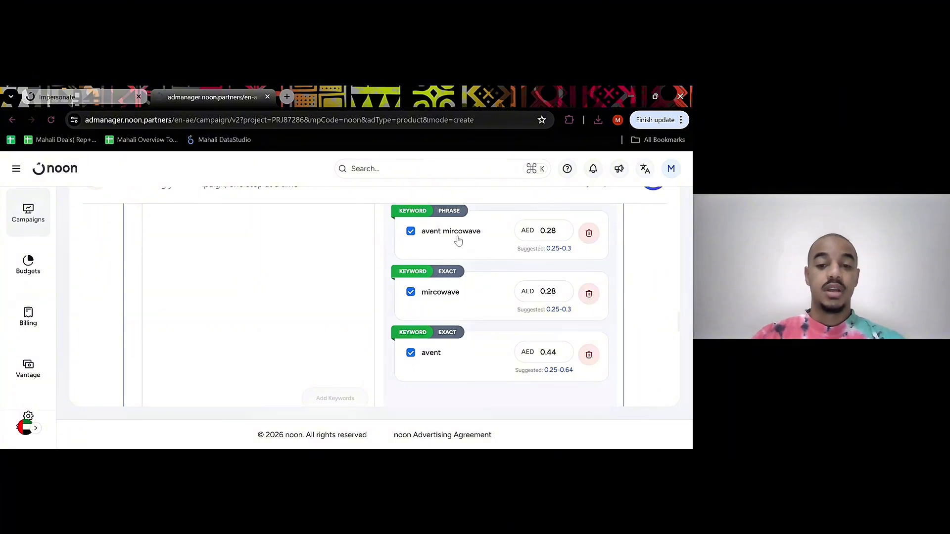
Review the optional Negative Targeting section and open the explanation of how negative targeting works
{"action": "scroll", "coordinate": [491, 324], "scroll_direction": "down", "scroll_amount": 1}
{"action": "scroll", "coordinate": [492, 324], "scroll_direction": "down", "scroll_amount": 3}
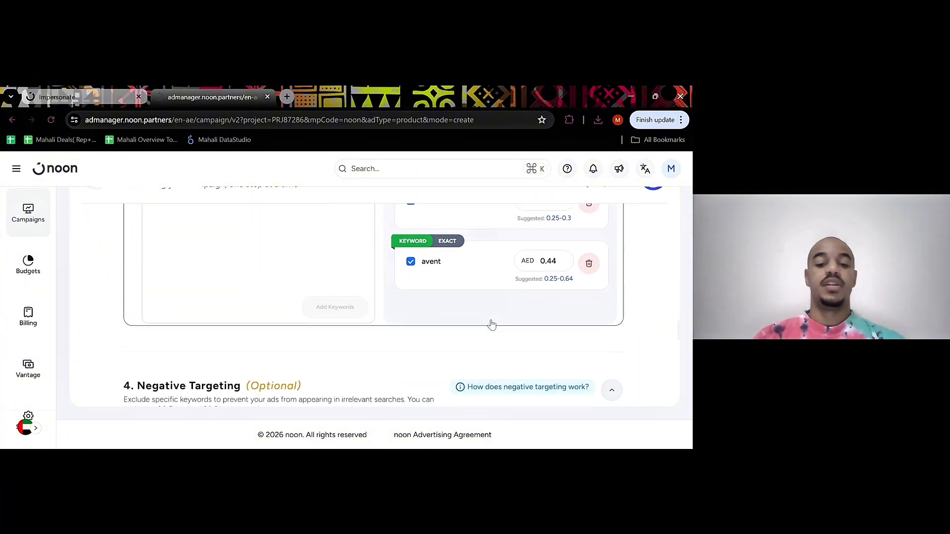
{"action": "scroll", "coordinate": [429, 314], "scroll_direction": "down", "scroll_amount": 1}
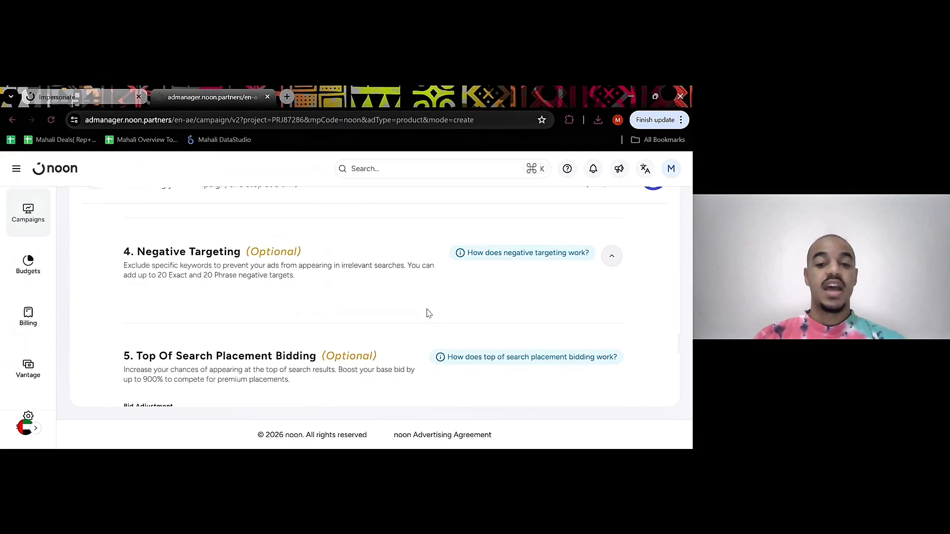
{"action": "left_click_drag", "start_coordinate": [140, 254], "coordinate": [242, 253]}
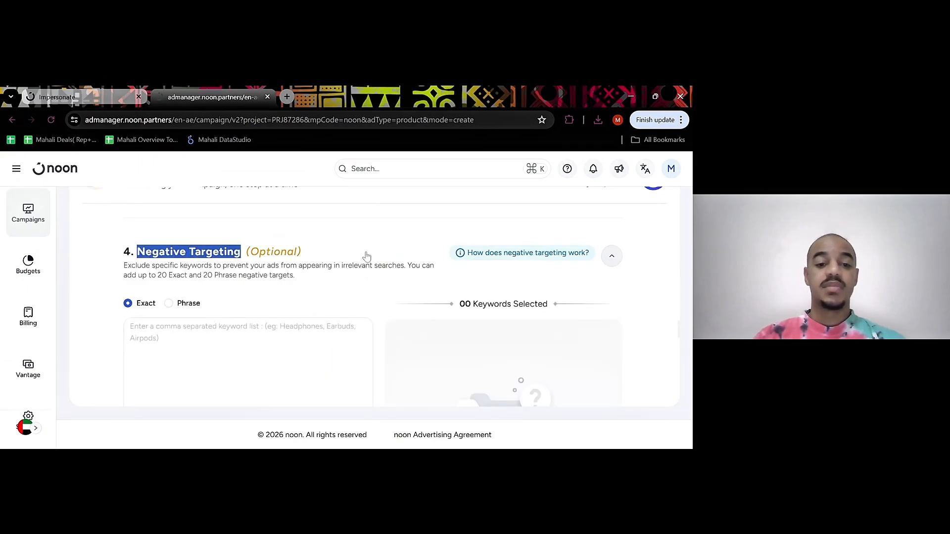
{"action": "left_click", "coordinate": [349, 234]}
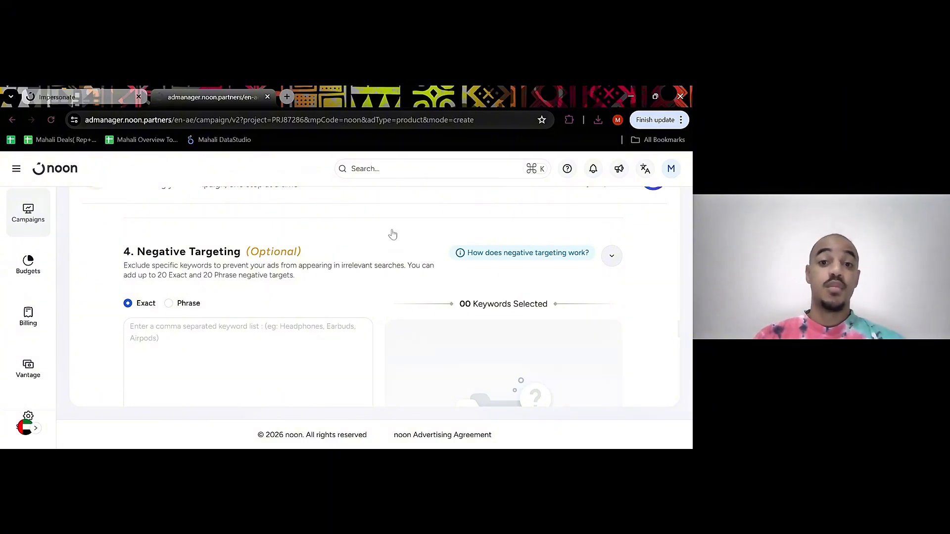
{"action": "left_click", "coordinate": [496, 258]}
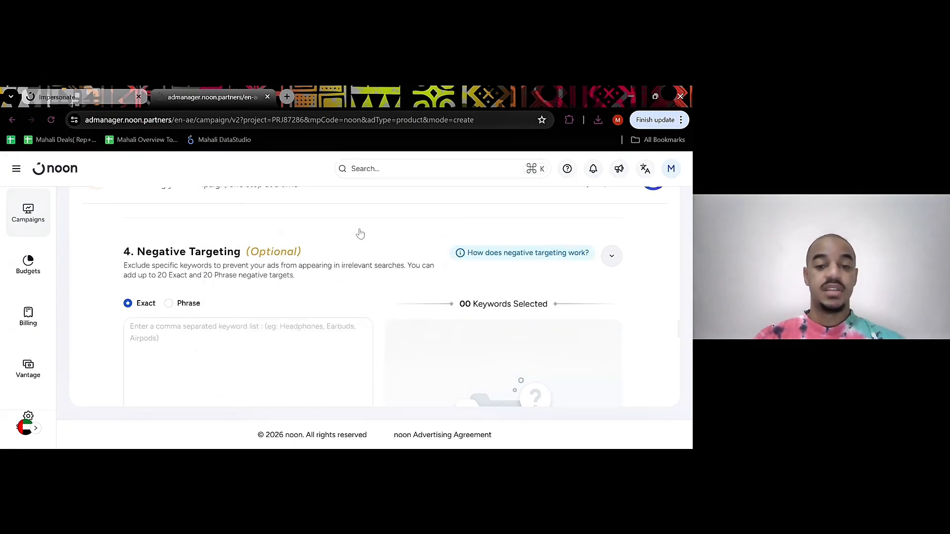
Review the optional Top Of Search Placement Bidding section and read the explanation of how its bid adjustment works
{"action": "scroll", "coordinate": [360, 234], "scroll_direction": "down", "scroll_amount": 5}
{"action": "left_click_drag", "start_coordinate": [136, 262], "coordinate": [320, 262]}
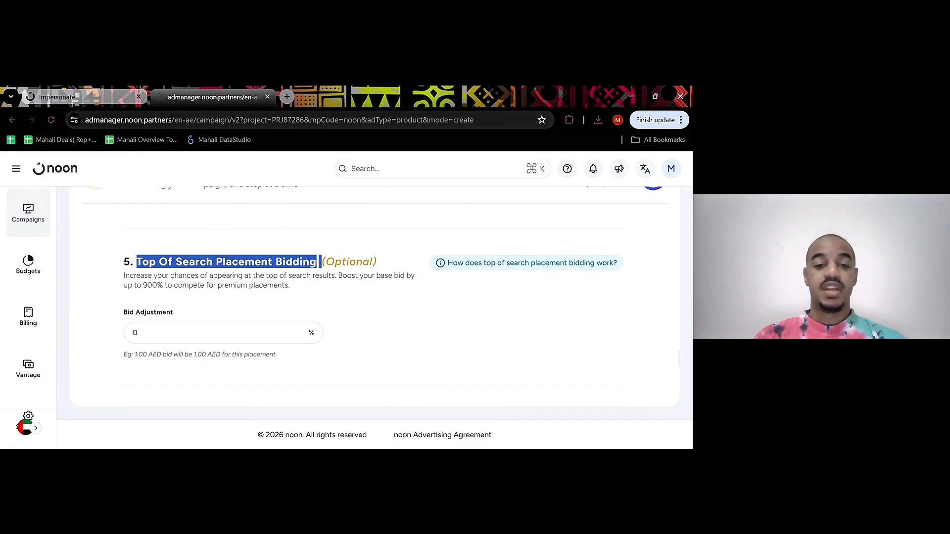
{"action": "left_click", "coordinate": [369, 279]}
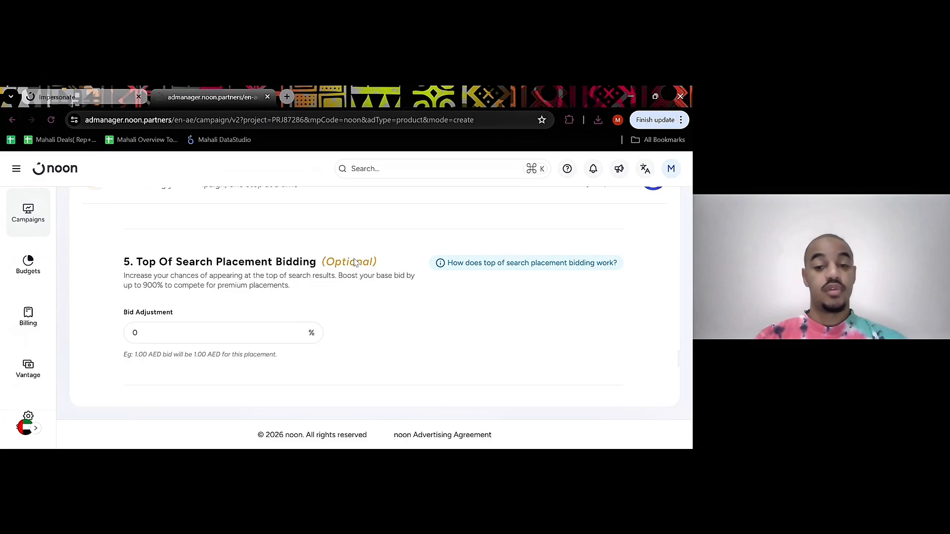
{"action": "left_click", "coordinate": [465, 264]}
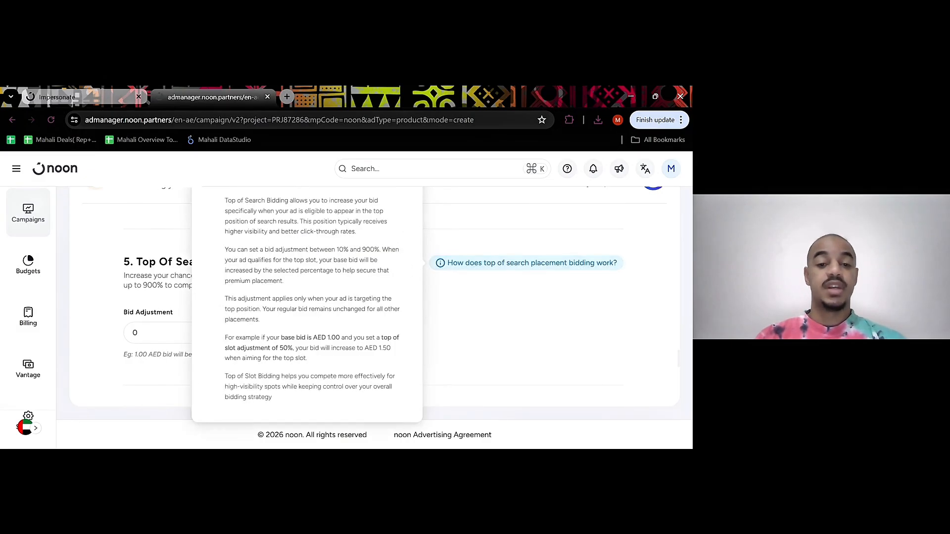
{"action": "left_click", "coordinate": [512, 229]}
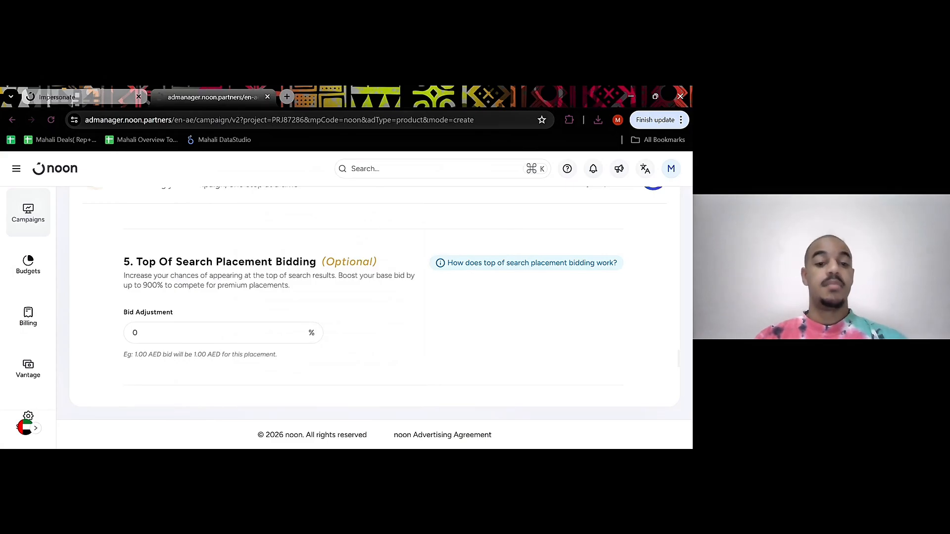
Enter "Avent" as the campaign name in the General Settings section
{"action": "scroll", "coordinate": [346, 297], "scroll_direction": "down", "scroll_amount": 4}
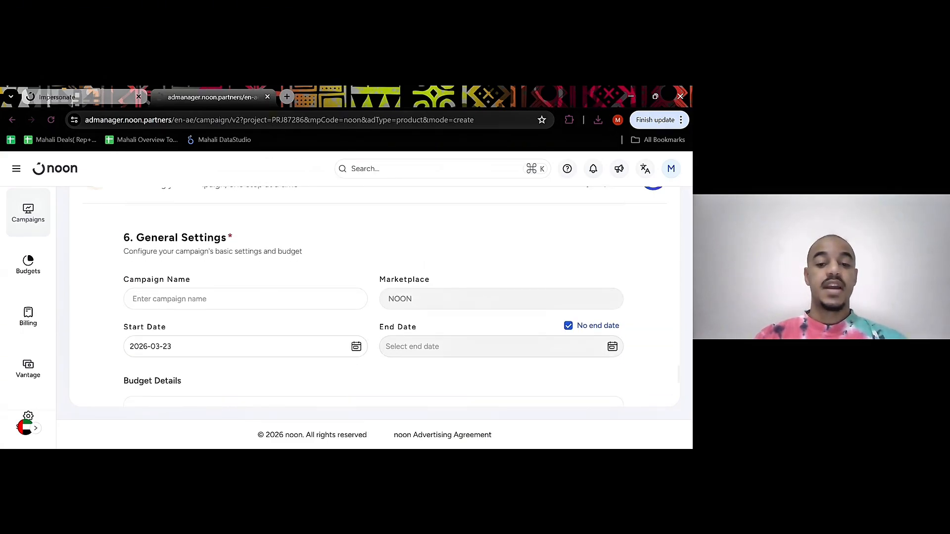
{"action": "scroll", "coordinate": [238, 239], "scroll_direction": "down", "scroll_amount": 1}
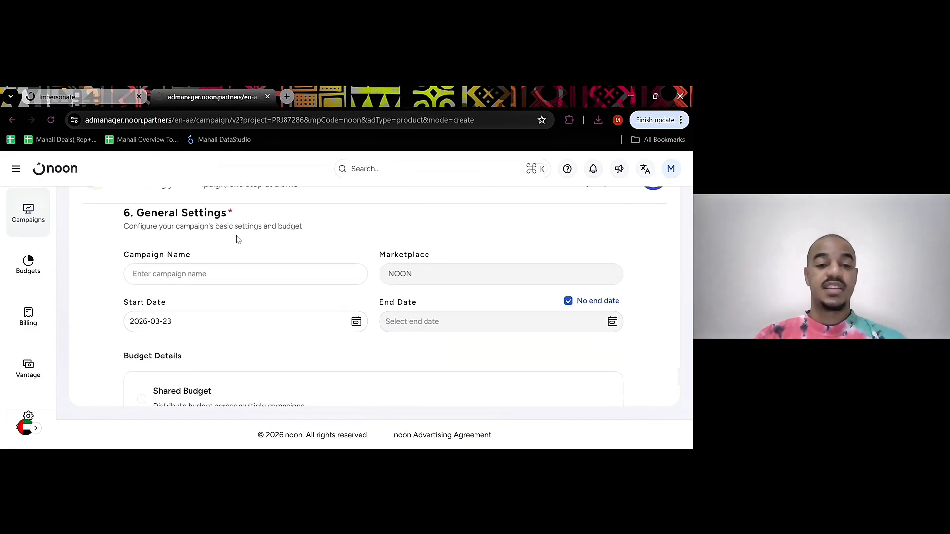
{"action": "left_click", "coordinate": [184, 277]}
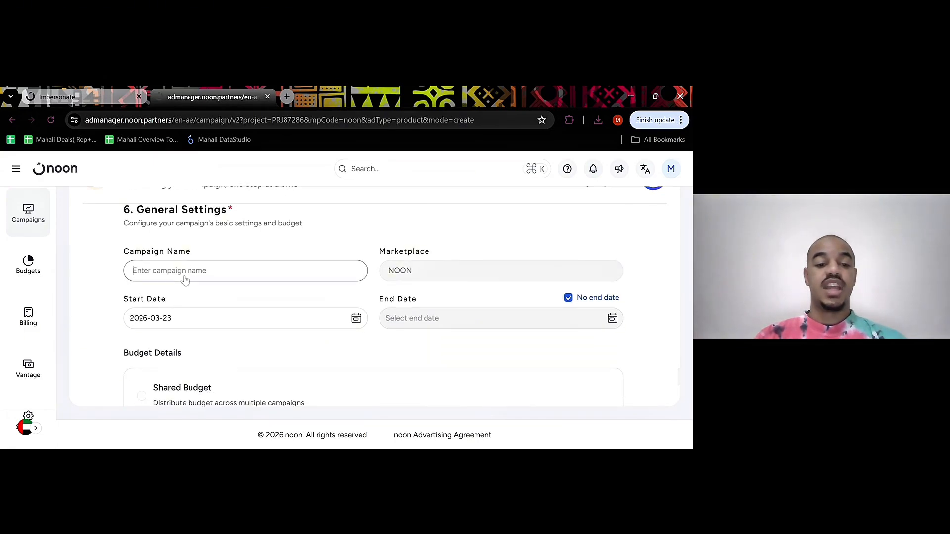
{"action": "type", "text": "Ave"}
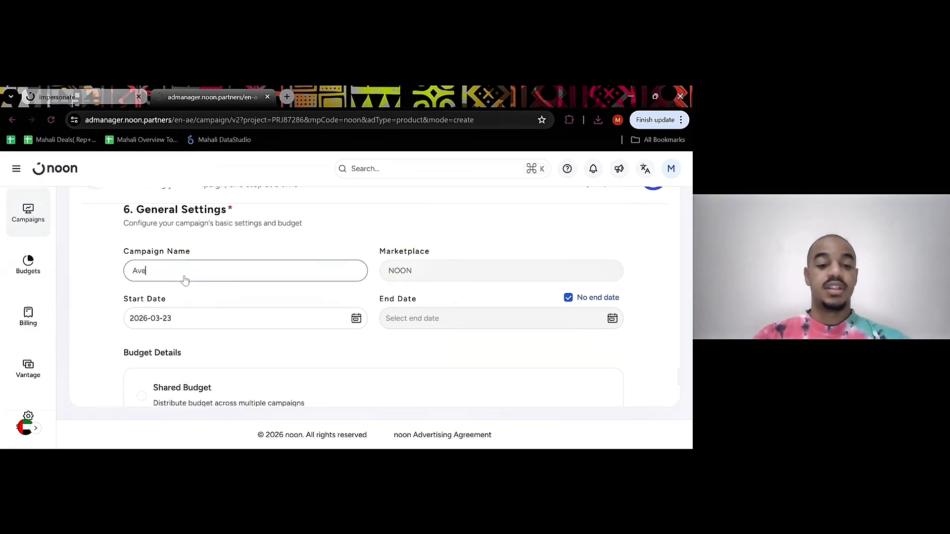
{"action": "type", "text": "nt"}
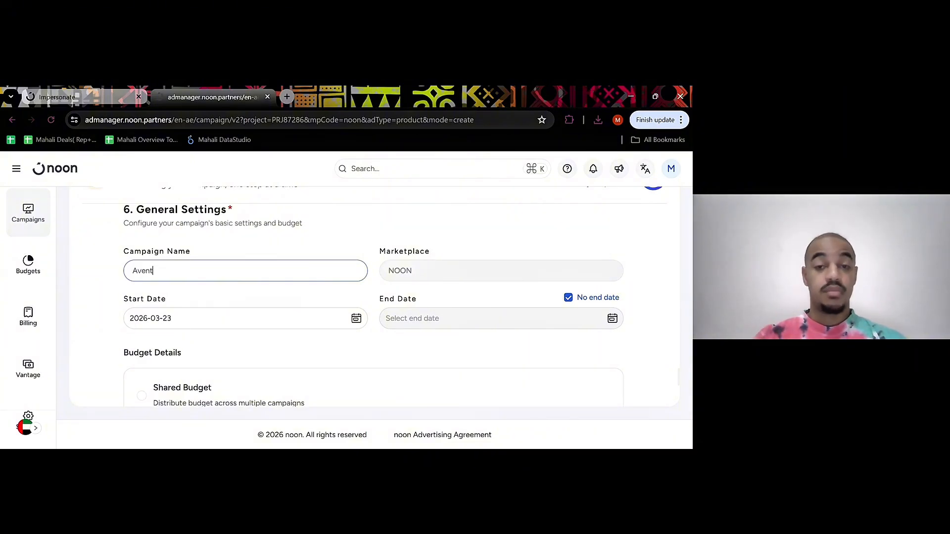
Turn off the no end date option and set the campaign's end date to 2026-03-31
{"action": "left_click", "coordinate": [569, 298]}
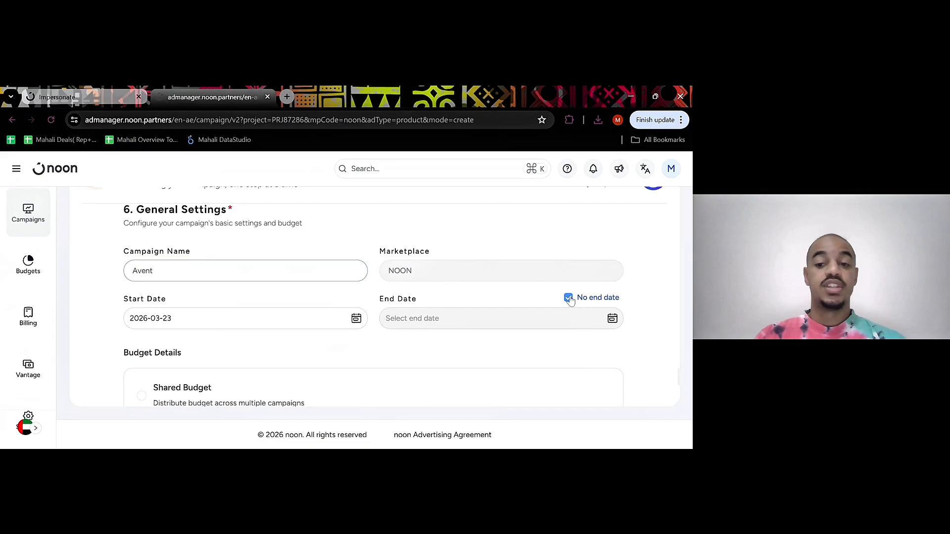
{"action": "left_click", "coordinate": [612, 318]}
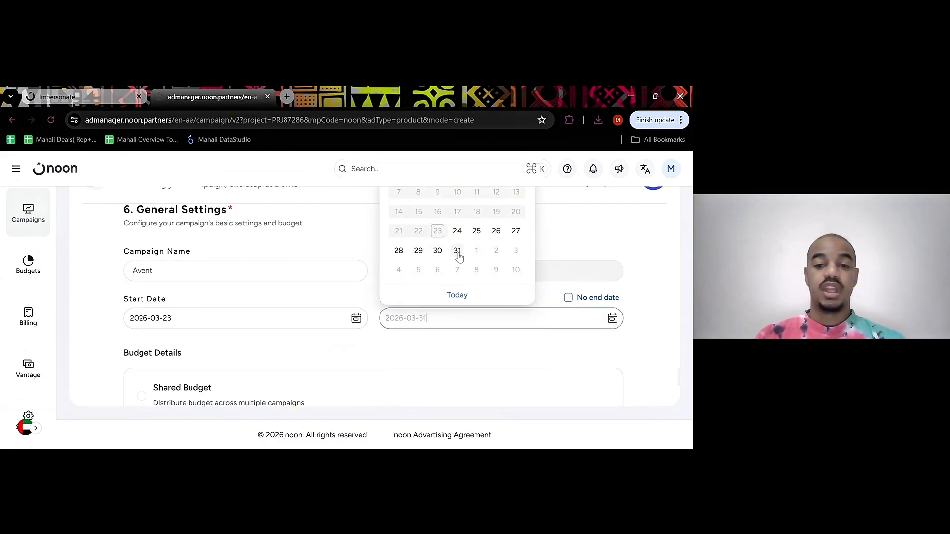
{"action": "left_click", "coordinate": [458, 254]}
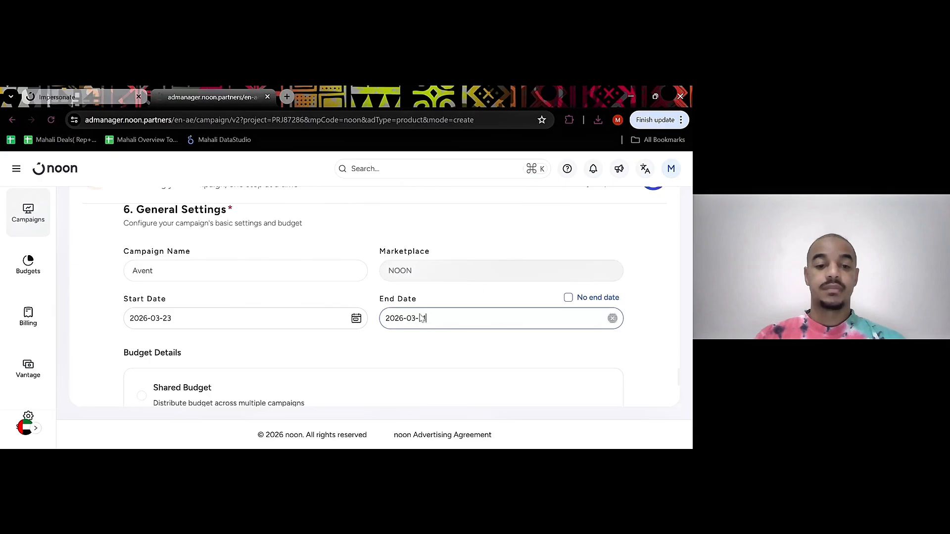
Set the maximum daily budget of the dedicated campaign budget to AED 20
{"action": "scroll", "coordinate": [418, 317], "scroll_direction": "down", "scroll_amount": 2}
{"action": "scroll", "coordinate": [420, 317], "scroll_direction": "down", "scroll_amount": 1}
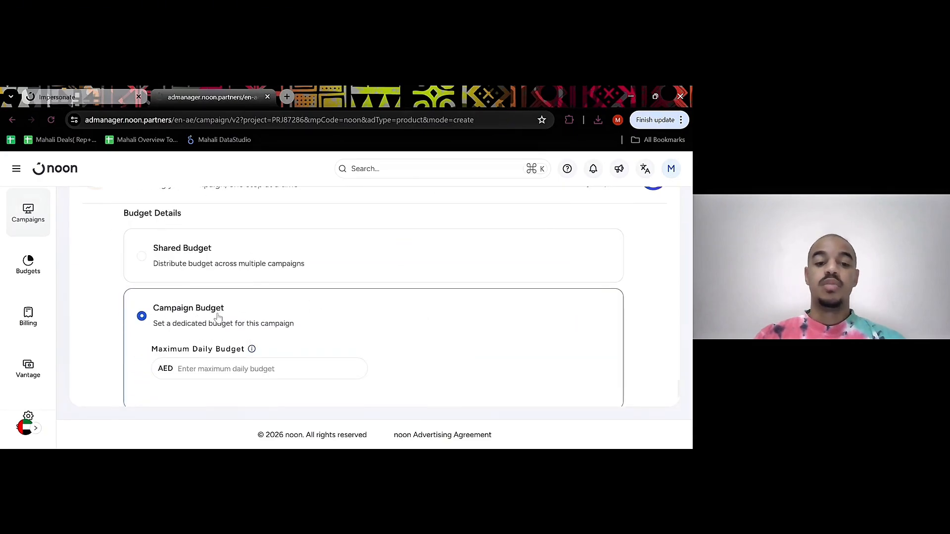
{"action": "scroll", "coordinate": [207, 316], "scroll_direction": "down", "scroll_amount": 1}
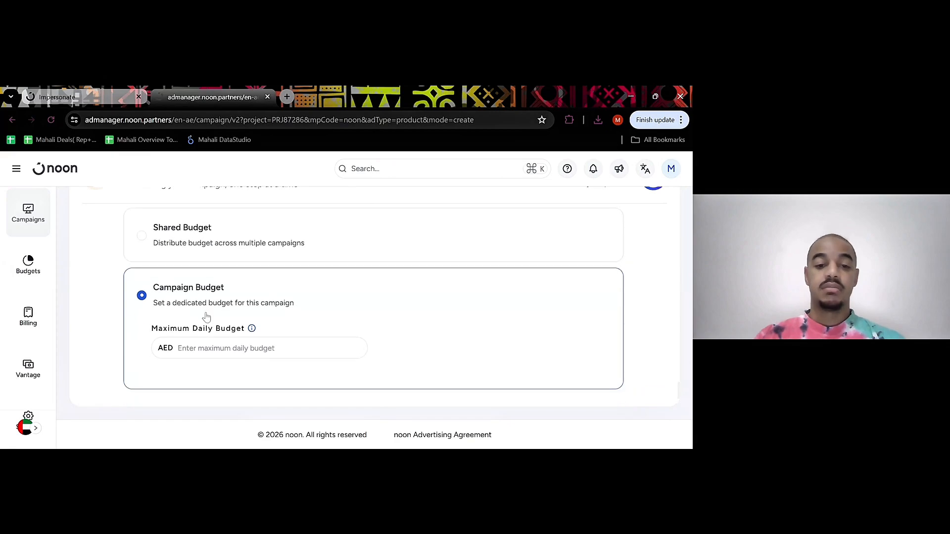
{"action": "left_click", "coordinate": [203, 348]}
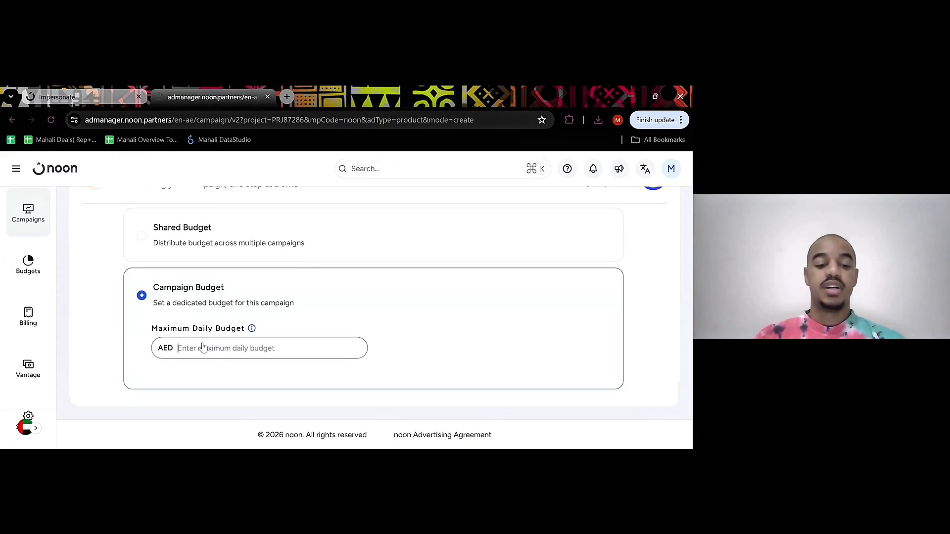
{"action": "type", "text": "20"}
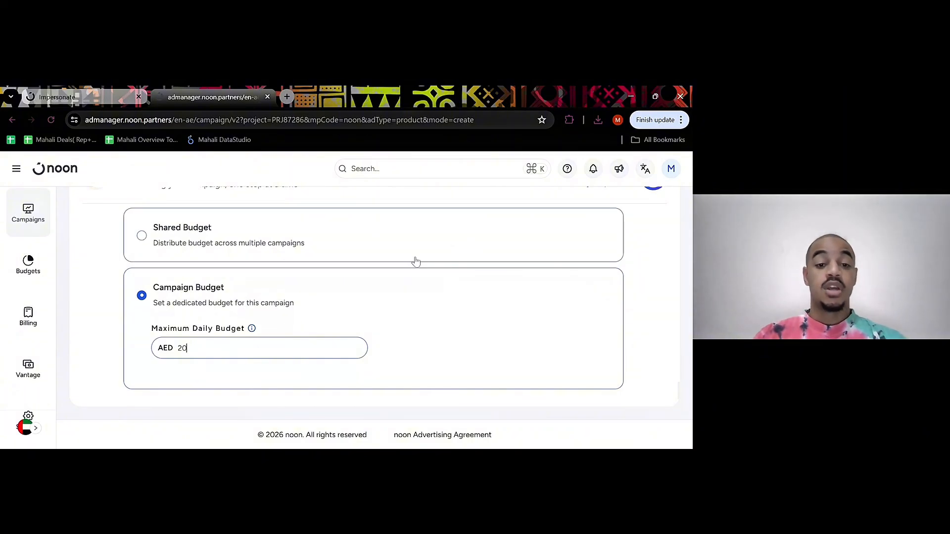
Review the keyword bids, campaign dates and daily budget down to the launch options at the end of the form
{"action": "scroll", "coordinate": [384, 311], "scroll_direction": "up", "scroll_amount": 7}
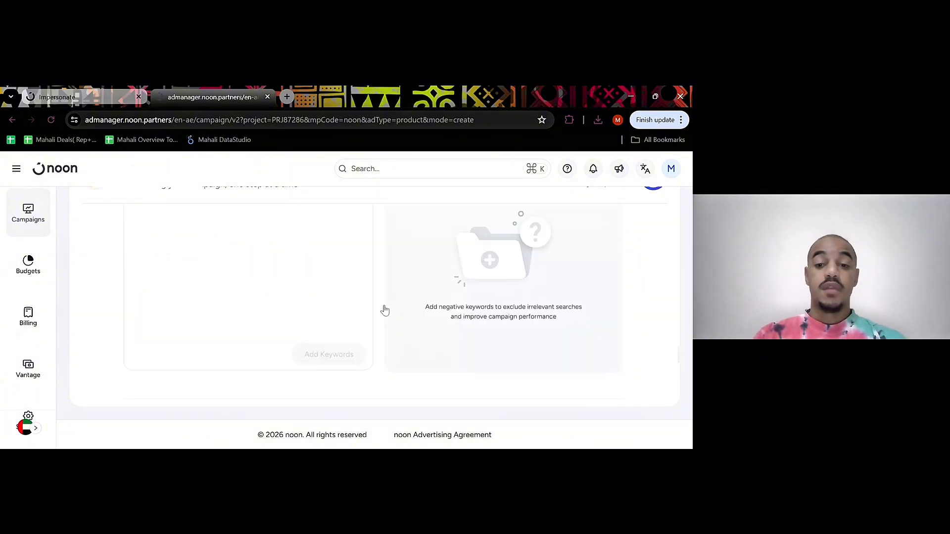
{"action": "scroll", "coordinate": [384, 310], "scroll_direction": "up", "scroll_amount": 4}
{"action": "scroll", "coordinate": [489, 257], "scroll_direction": "down", "scroll_amount": 1}
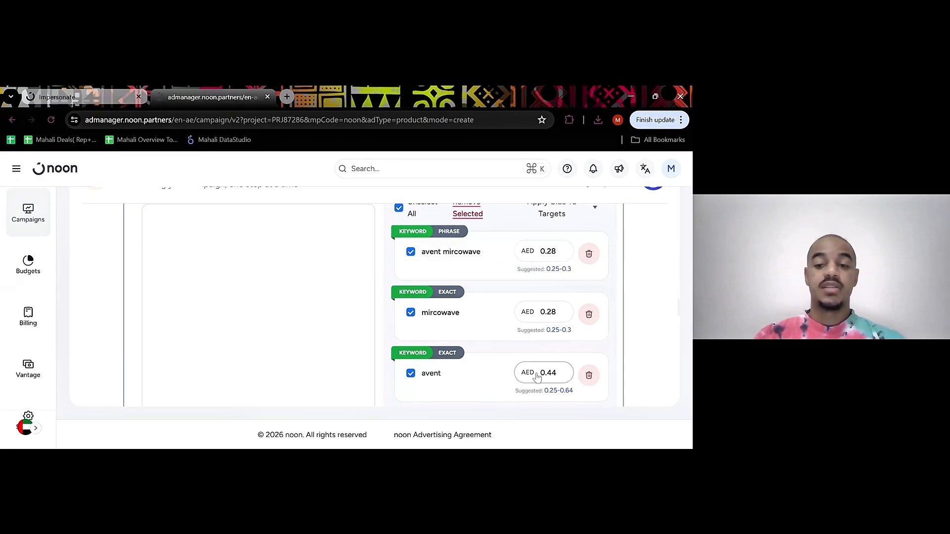
{"action": "scroll", "coordinate": [545, 310], "scroll_direction": "down", "scroll_amount": 1}
{"action": "scroll", "coordinate": [545, 310], "scroll_direction": "down", "scroll_amount": 2}
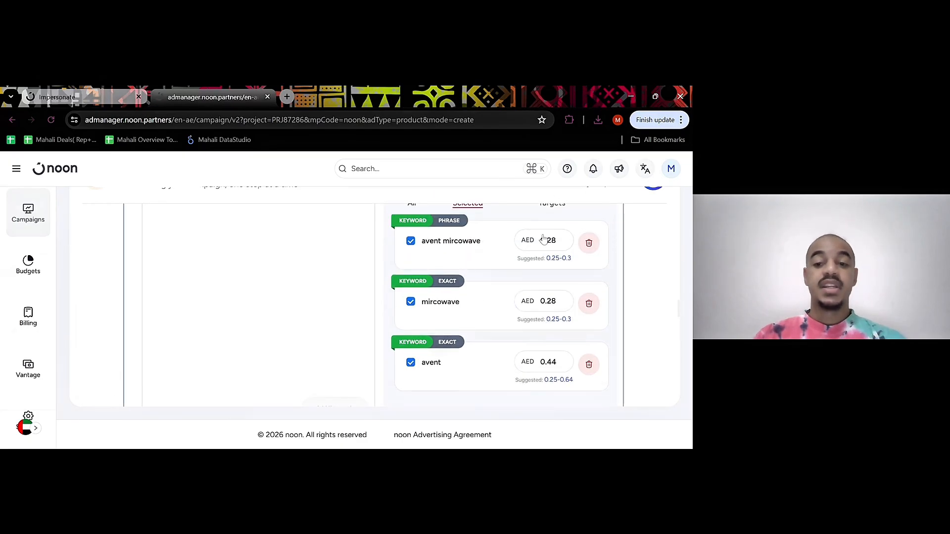
{"action": "scroll", "coordinate": [505, 321], "scroll_direction": "down", "scroll_amount": 15}
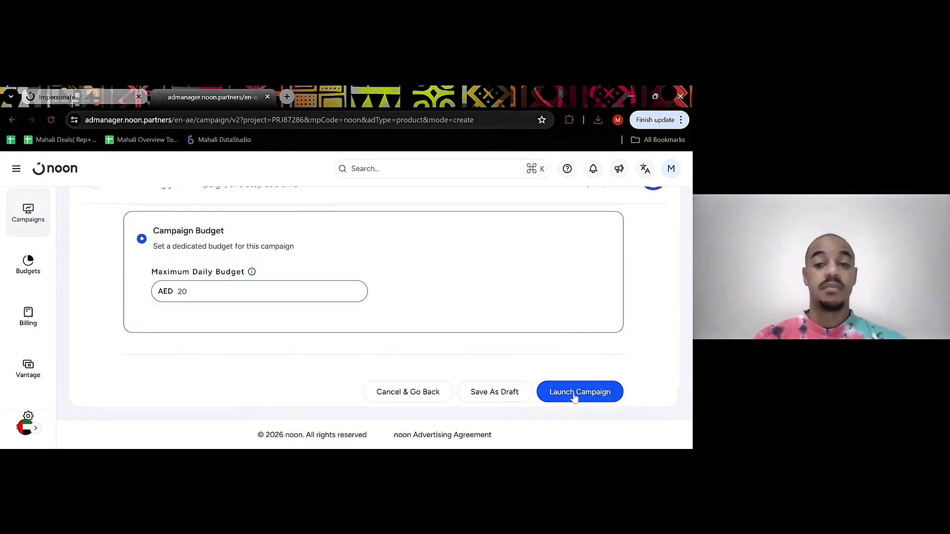
{"action": "scroll", "coordinate": [473, 301], "scroll_direction": "up", "scroll_amount": 3}
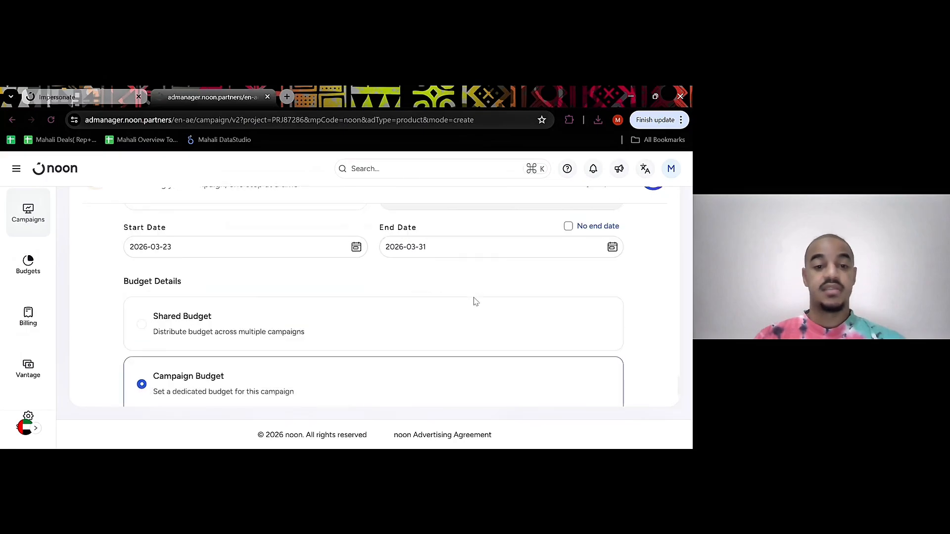
{"action": "scroll", "coordinate": [474, 301], "scroll_direction": "up", "scroll_amount": 1}
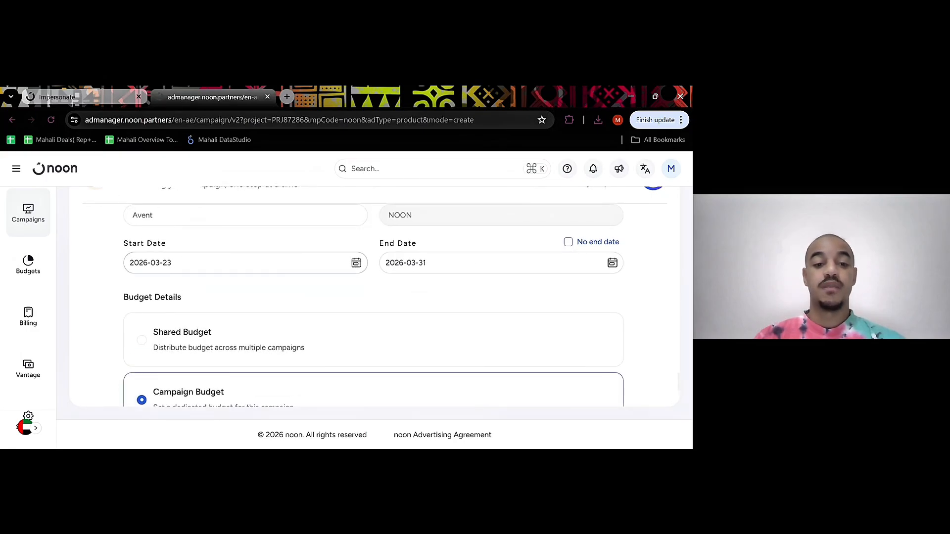
{"action": "scroll", "coordinate": [375, 341], "scroll_direction": "down", "scroll_amount": 4}
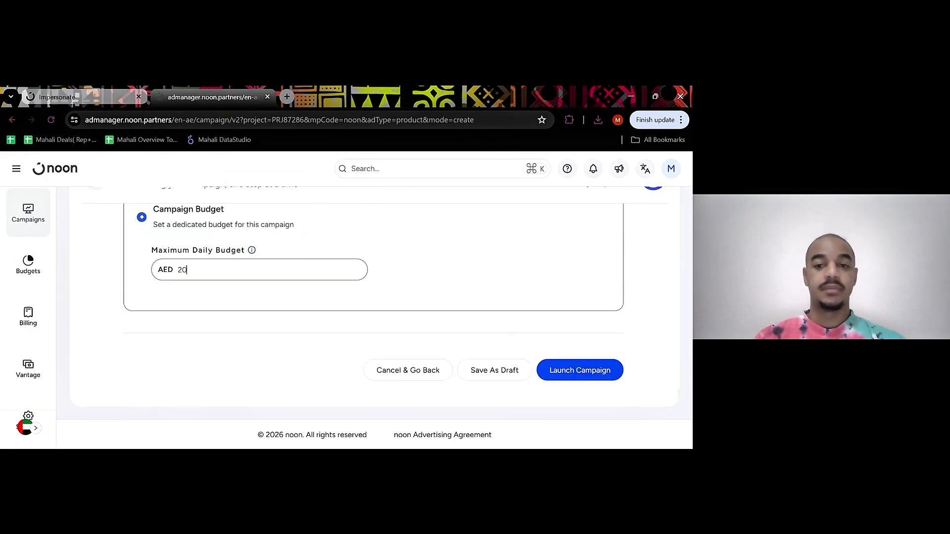
Launch the Avent campaign and open its details page from the launch confirmation
{"action": "left_click", "coordinate": [572, 373]}
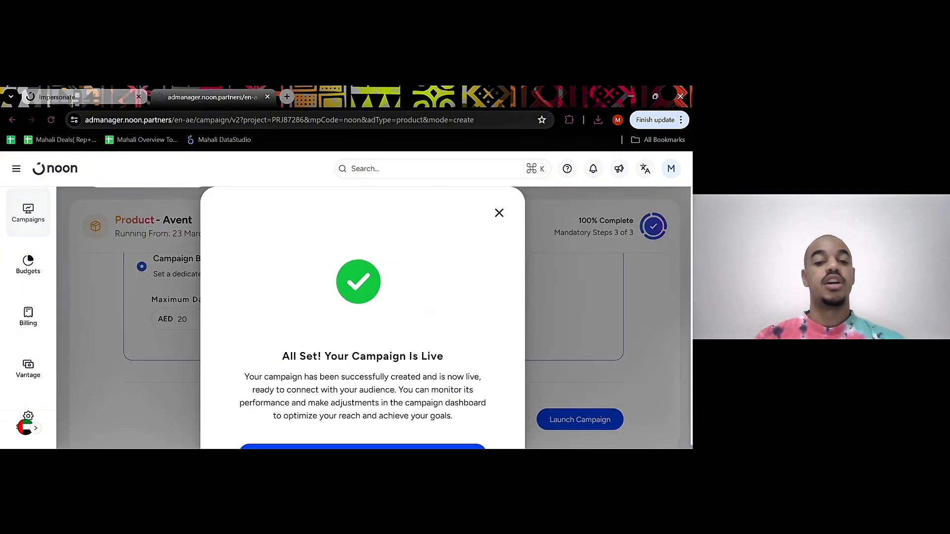
{"action": "scroll", "coordinate": [362, 318], "scroll_direction": "down", "scroll_amount": 1}
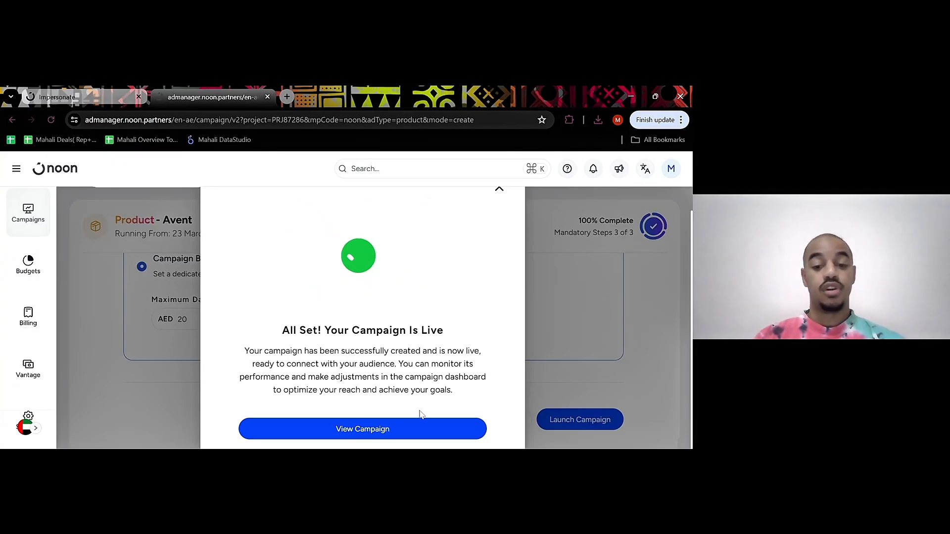
{"action": "left_click", "coordinate": [349, 431]}
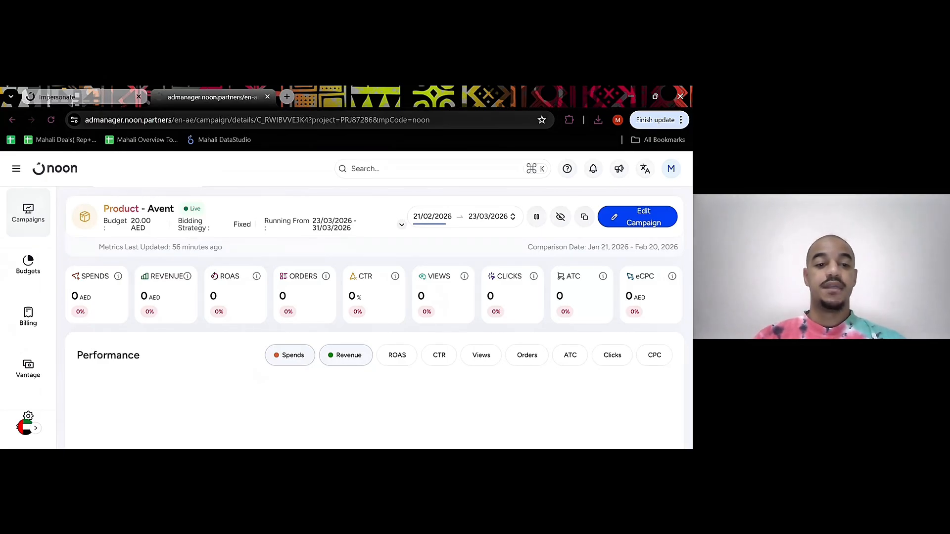
Review the Avent campaign's name, running dates and budget, and select the Microwave Steam Sterlizer in its product list to examine its metrics
{"action": "left_click_drag", "start_coordinate": [147, 209], "coordinate": [174, 208]}
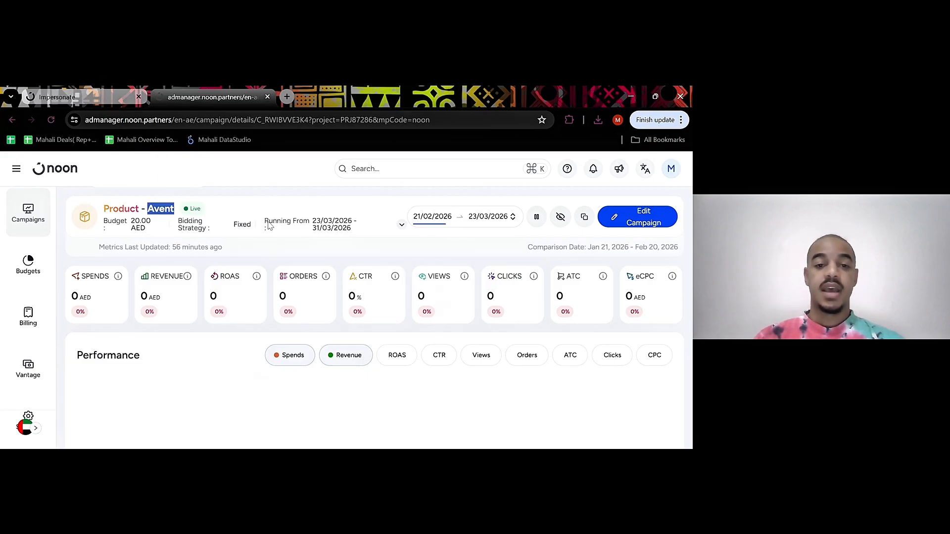
{"action": "left_click_drag", "start_coordinate": [267, 221], "coordinate": [350, 229]}
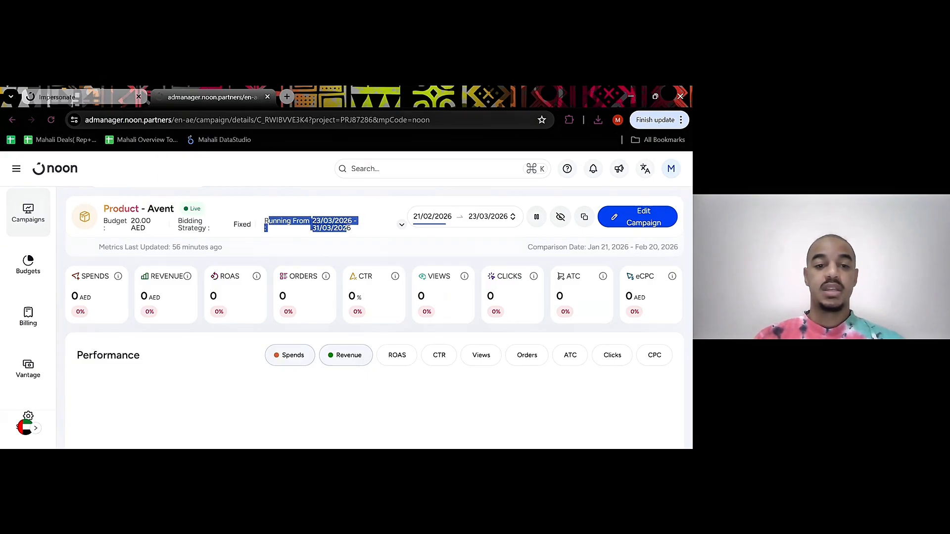
{"action": "left_click_drag", "start_coordinate": [132, 221], "coordinate": [153, 230]}
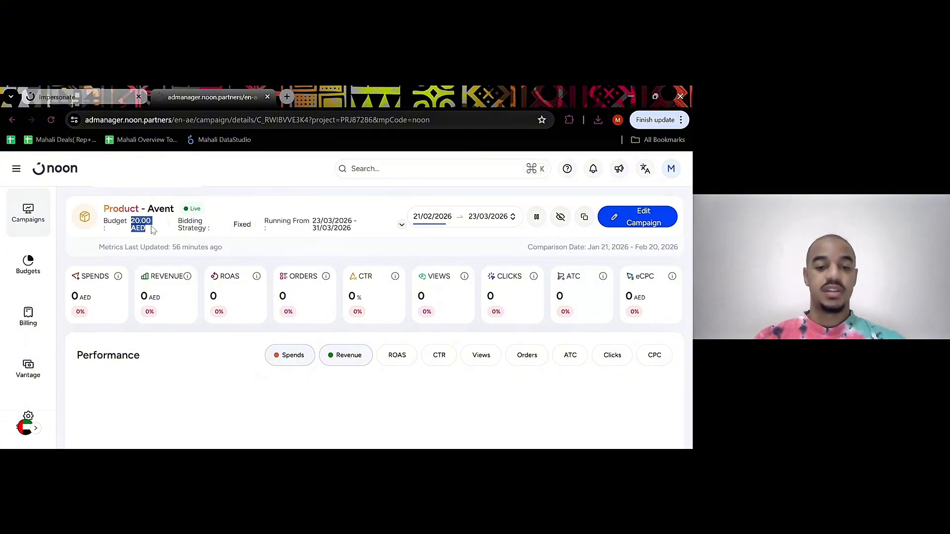
{"action": "scroll", "coordinate": [330, 276], "scroll_direction": "down", "scroll_amount": 5}
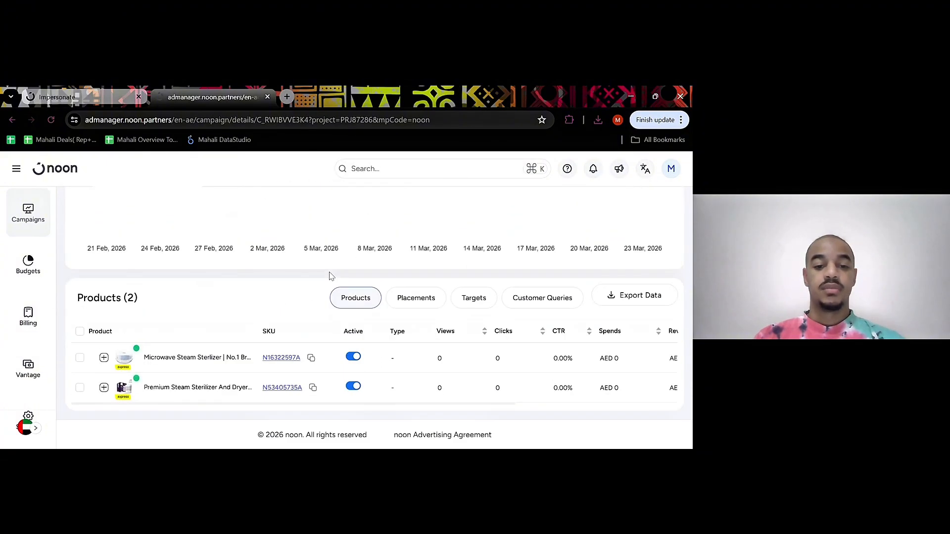
{"action": "left_click", "coordinate": [80, 359]}
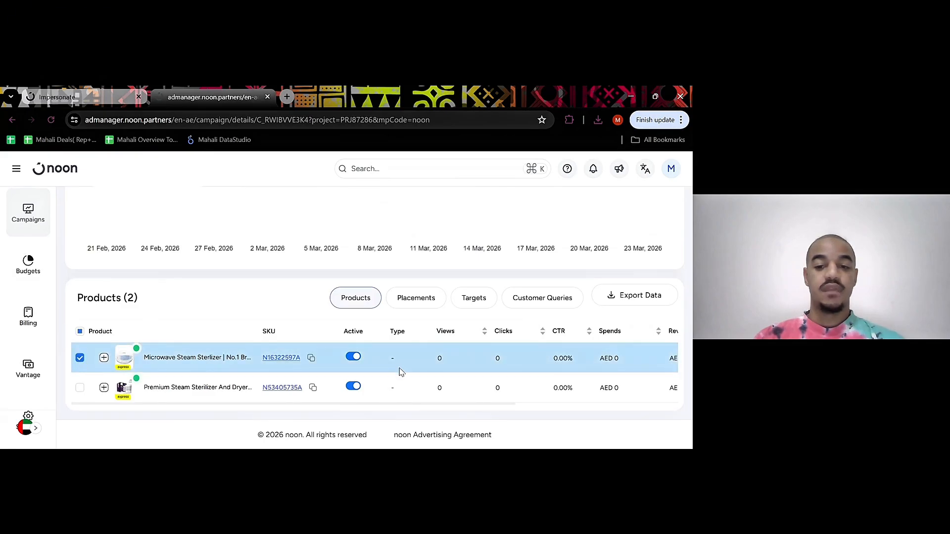
{"action": "scroll", "coordinate": [401, 372], "scroll_direction": "right", "scroll_amount": 5}
{"action": "scroll", "coordinate": [401, 372], "scroll_direction": "left", "scroll_amount": 5}
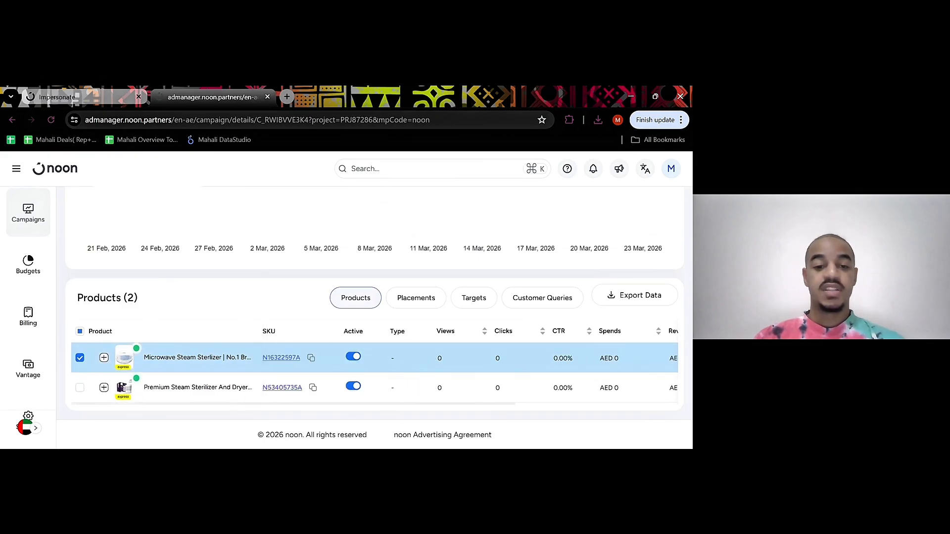
{"action": "scroll", "coordinate": [374, 317], "scroll_direction": "up", "scroll_amount": 5}
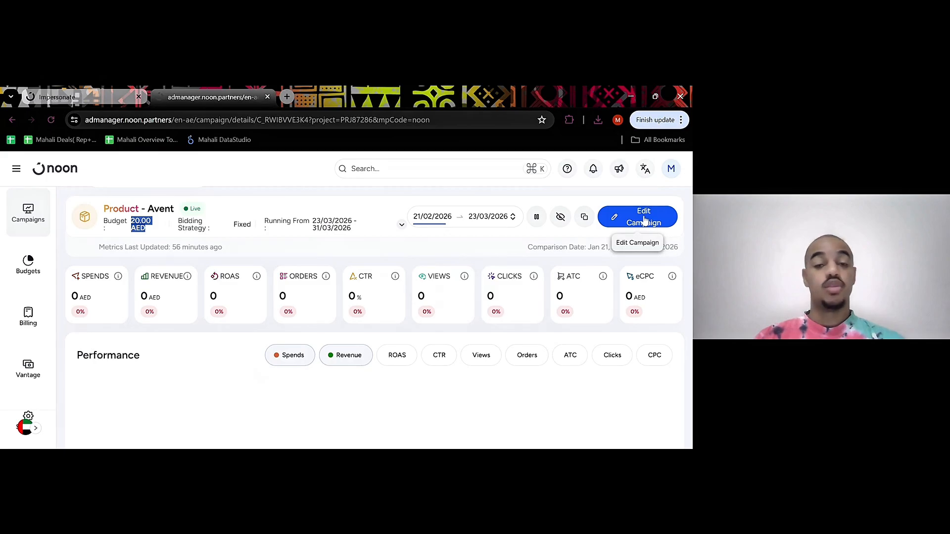
Return to the campaigns overview, check the Avent campaign's status in the All Campaigns list, and pause that campaign
{"action": "left_click", "coordinate": [28, 223]}
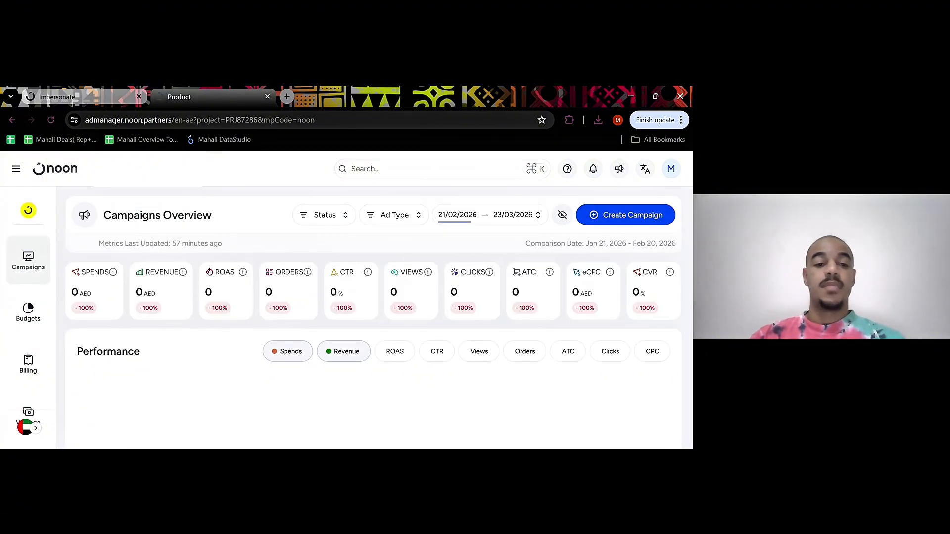
{"action": "scroll", "coordinate": [236, 228], "scroll_direction": "down", "scroll_amount": 6}
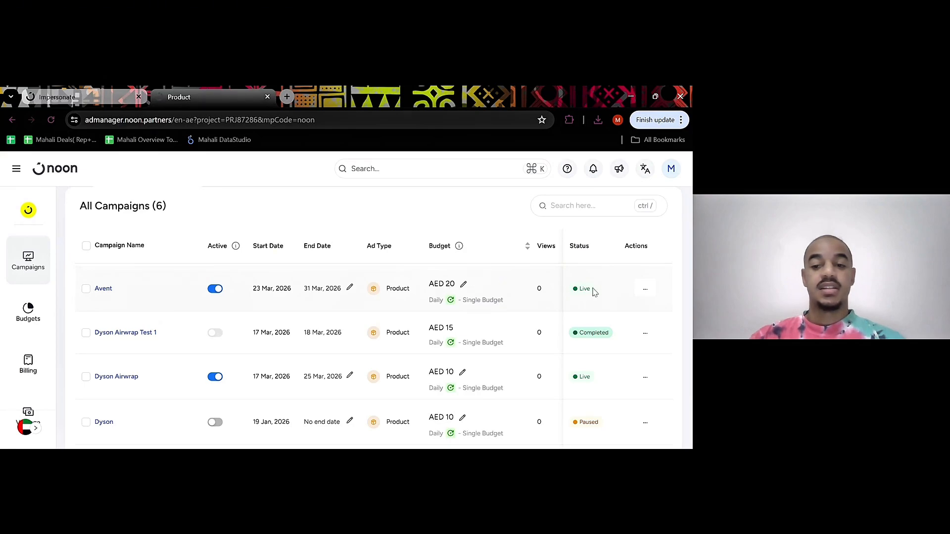
{"action": "left_click_drag", "start_coordinate": [594, 292], "coordinate": [572, 292]}
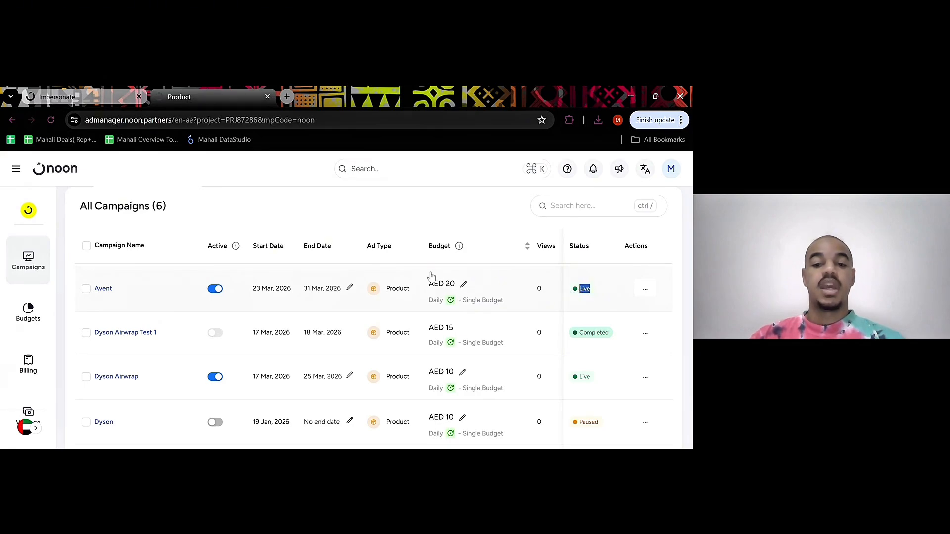
{"action": "left_click", "coordinate": [402, 224]}
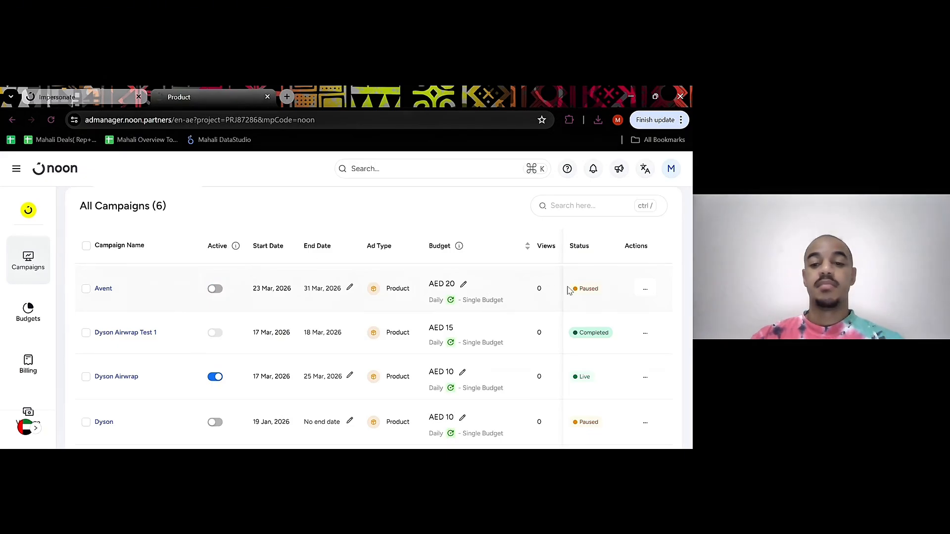
{"action": "scroll", "coordinate": [403, 290], "scroll_direction": "up", "scroll_amount": 10}
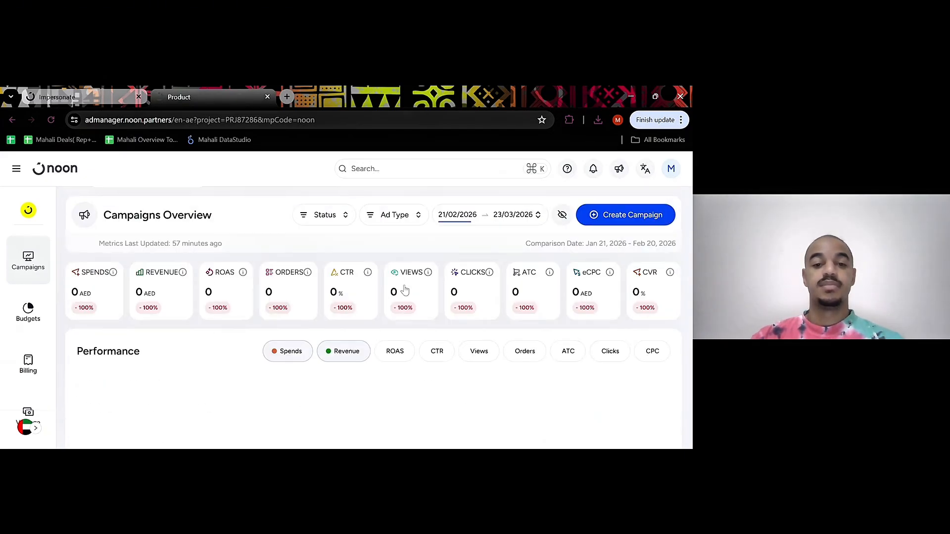